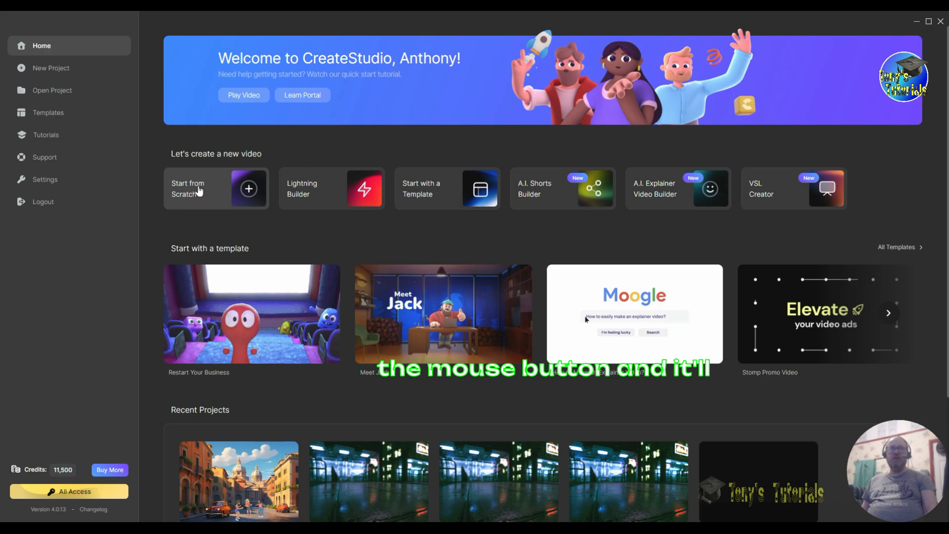
# - Start a project from scratch and place the video of three businessmen from the global media library at the start of the timeline
pyautogui.click(199, 191)
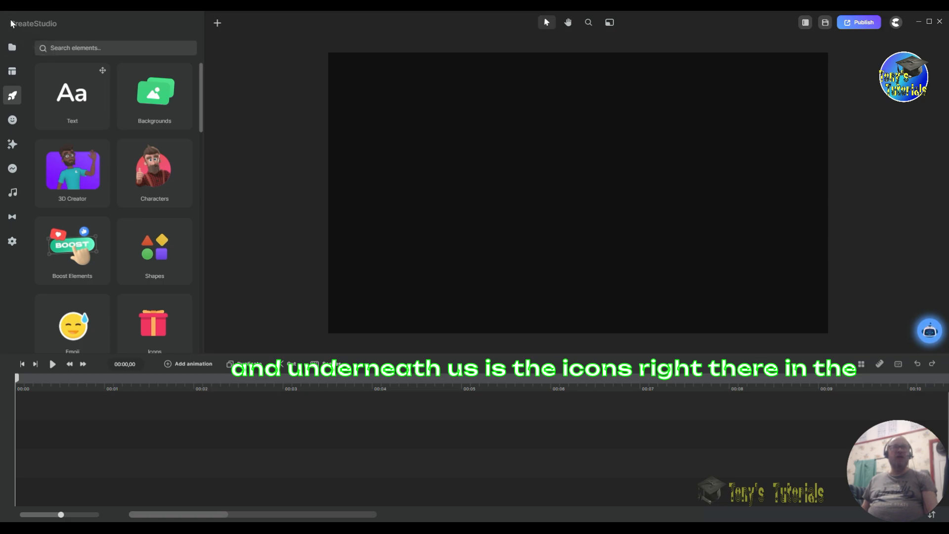
pyautogui.click(12, 49)
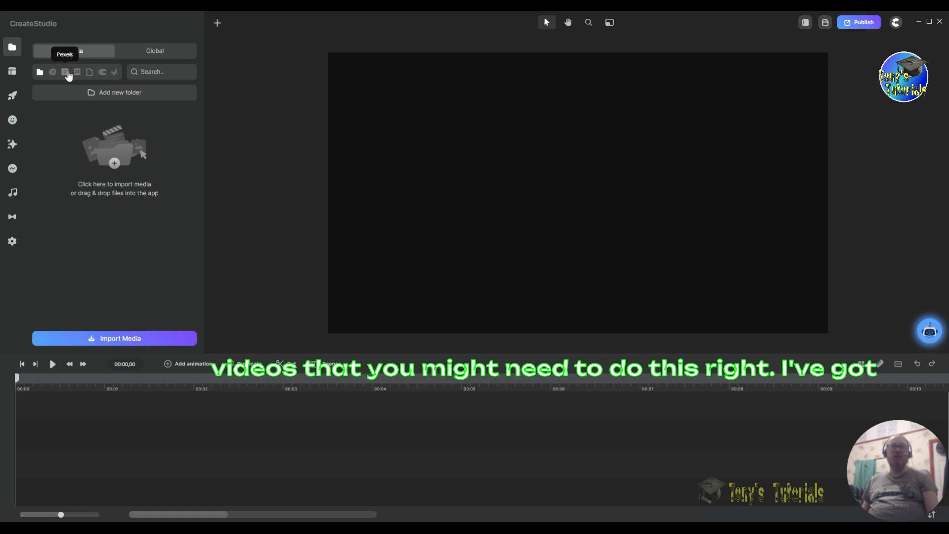
pyautogui.click(174, 55)
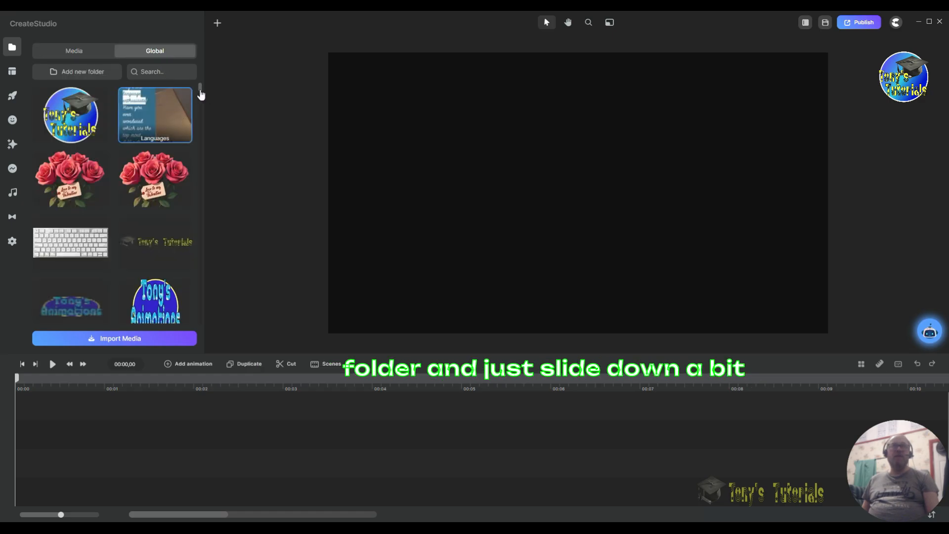
pyautogui.moveTo(200, 91); pyautogui.dragTo(200, 97)
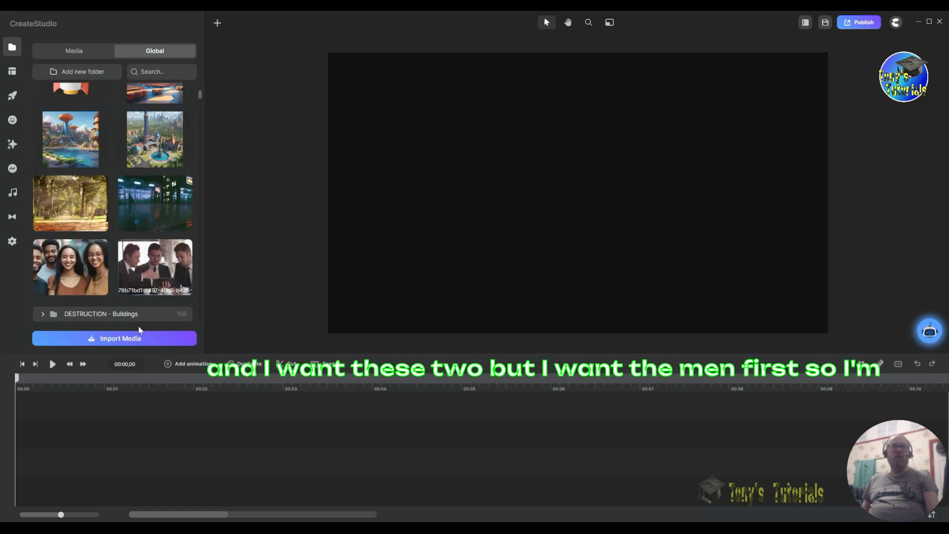
pyautogui.moveTo(164, 272); pyautogui.dragTo(33, 431)
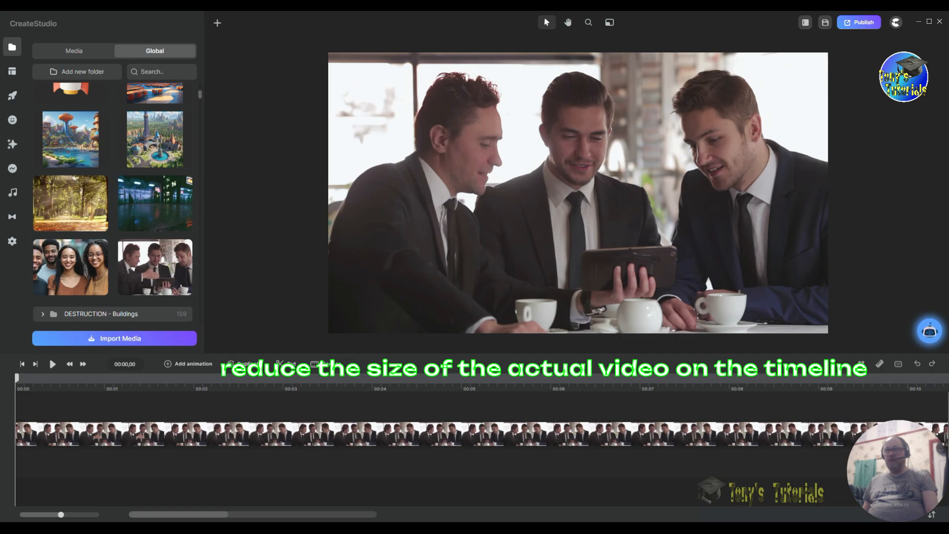
# - Add the smiling group video and the sunlit park video one after the other behind the businessmen clip on the same track
pyautogui.click(506, 387)
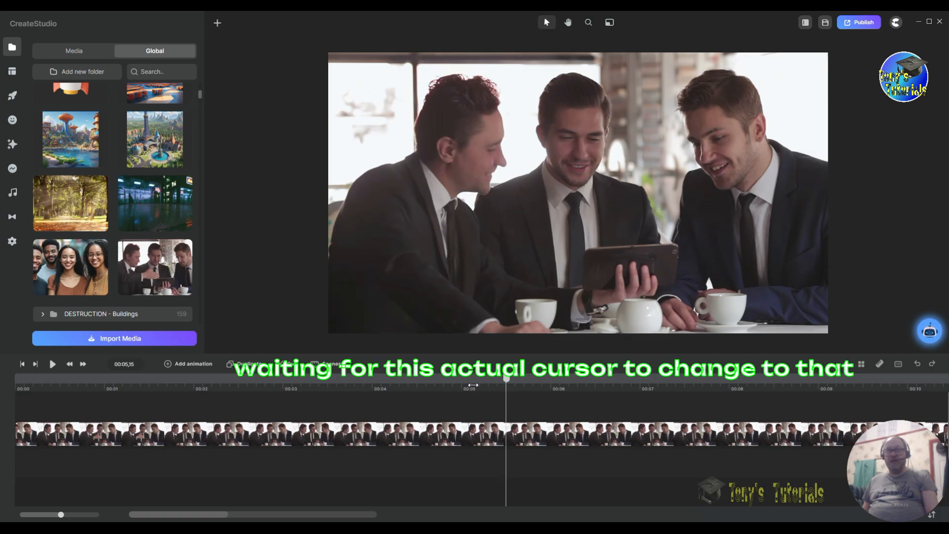
pyautogui.moveTo(468, 387); pyautogui.dragTo(447, 387)
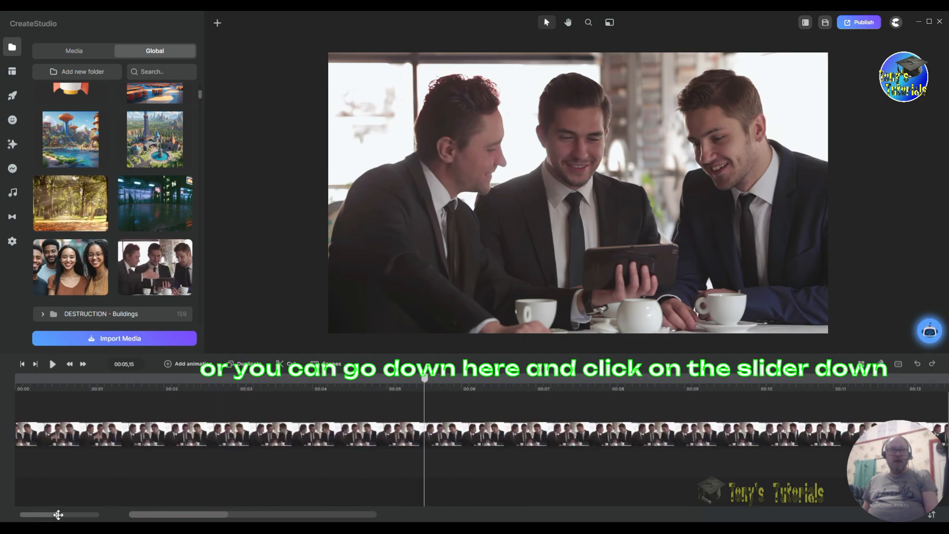
pyautogui.moveTo(58, 526)
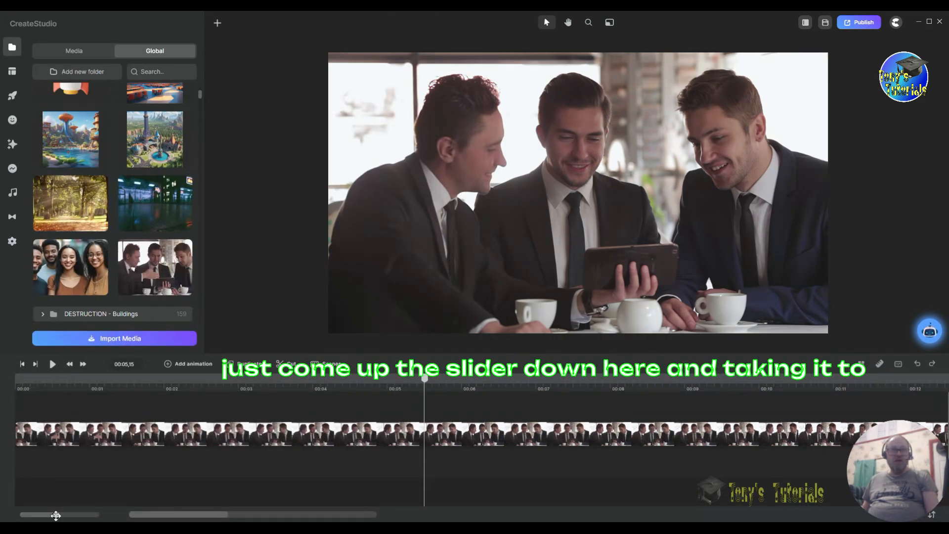
pyautogui.moveTo(57, 515); pyautogui.dragTo(37, 512)
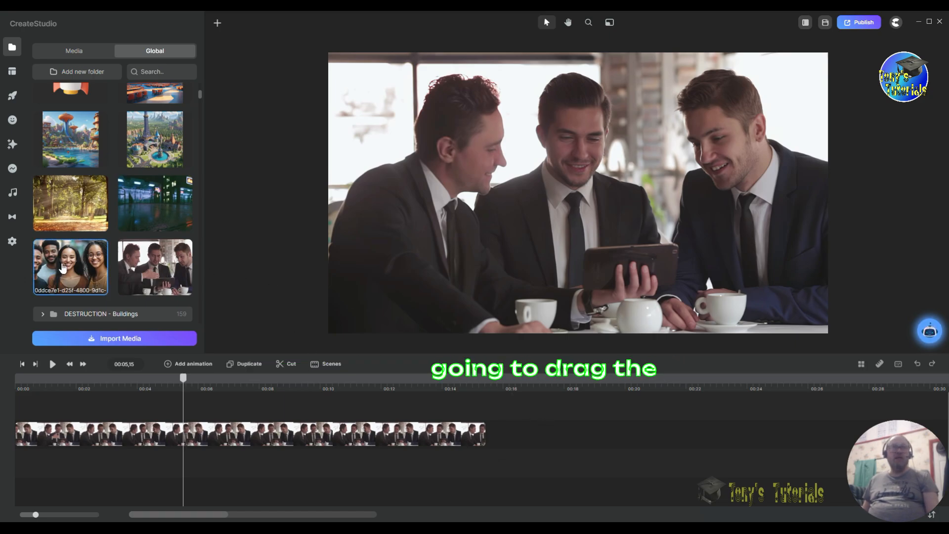
pyautogui.moveTo(63, 268); pyautogui.dragTo(513, 446)
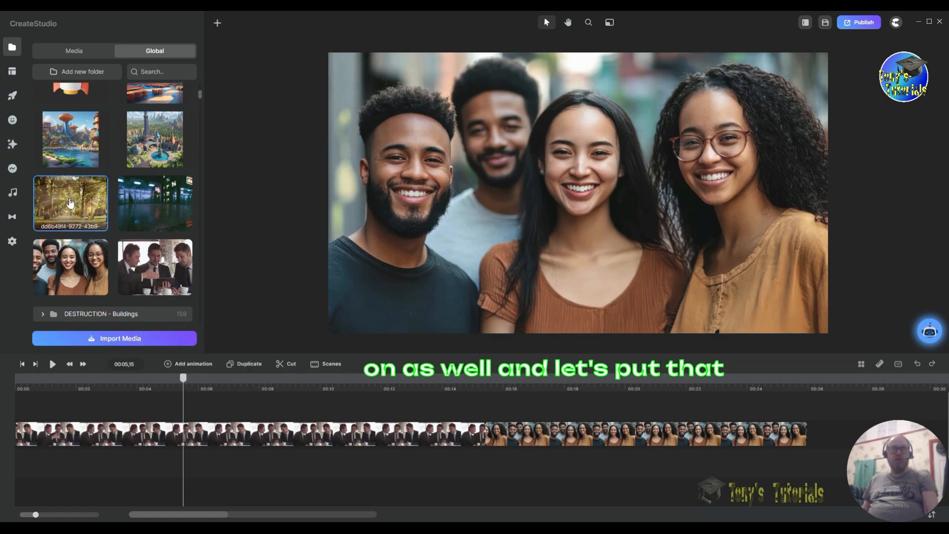
pyautogui.moveTo(70, 203); pyautogui.dragTo(829, 442)
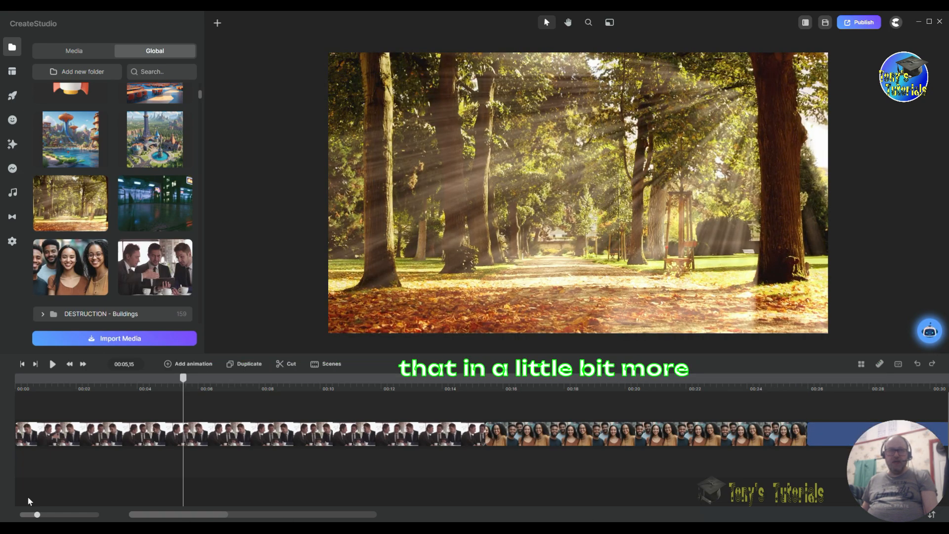
pyautogui.moveTo(36, 513); pyautogui.dragTo(30, 514)
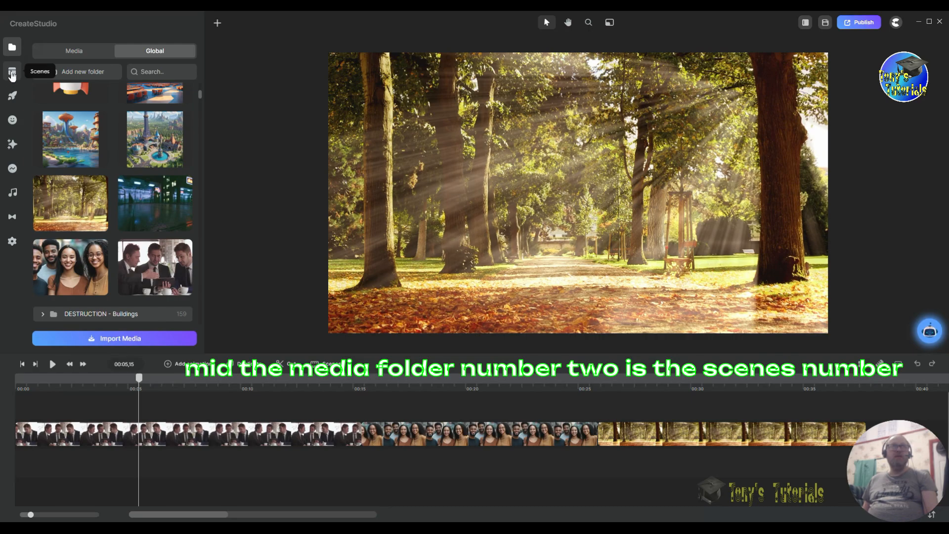
# - Apply the Turbulence effect to the smiling group clip and check the applied effects of all three clips
pyautogui.click(12, 146)
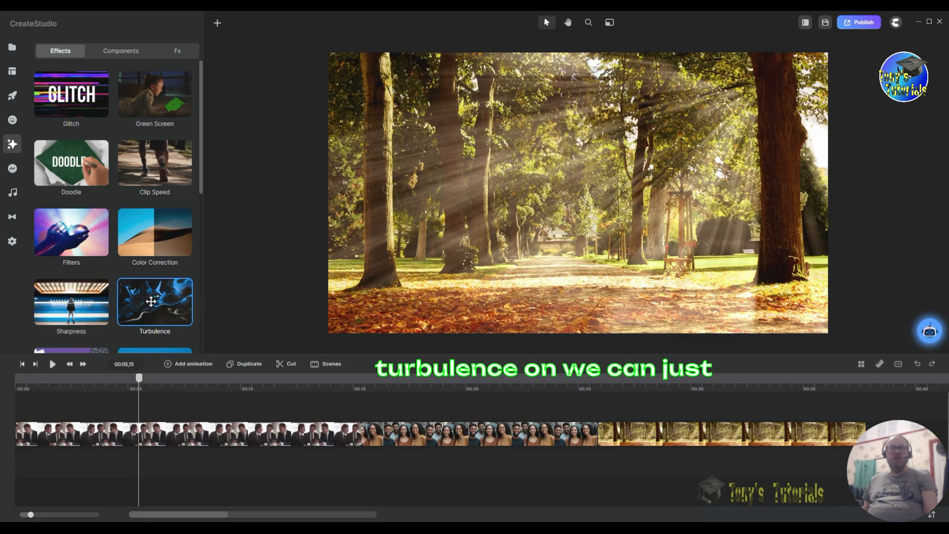
pyautogui.moveTo(152, 303)
pyautogui.mouseDown()
pyautogui.moveTo(305, 287)
pyautogui.moveTo(561, 201)
pyautogui.moveTo(510, 212)
pyautogui.moveTo(546, 180)
pyautogui.moveTo(529, 222)
pyautogui.moveTo(577, 190)
pyautogui.moveTo(381, 254)
pyautogui.moveTo(142, 414)
pyautogui.moveTo(195, 479)
pyautogui.moveTo(367, 491)
pyautogui.moveTo(307, 489)
pyautogui.moveTo(269, 431)
pyautogui.moveTo(178, 421)
pyautogui.moveTo(467, 442)
pyautogui.moveTo(416, 436)
pyautogui.moveTo(475, 435)
pyautogui.mouseUp()
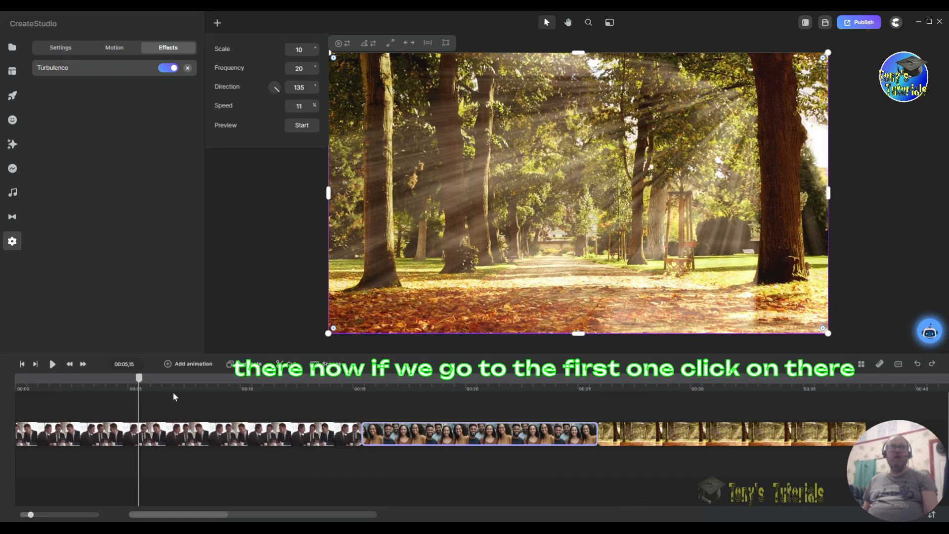
pyautogui.click(158, 440)
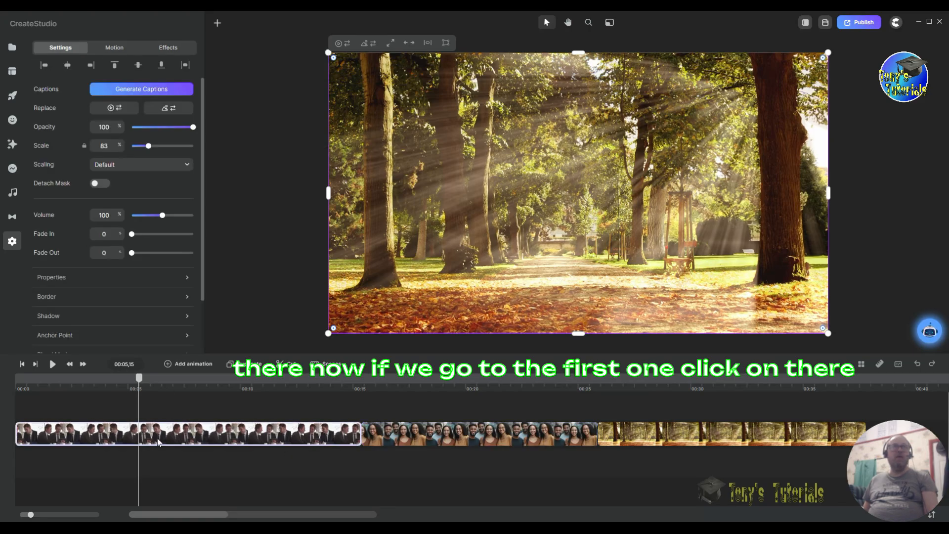
pyautogui.click(169, 47)
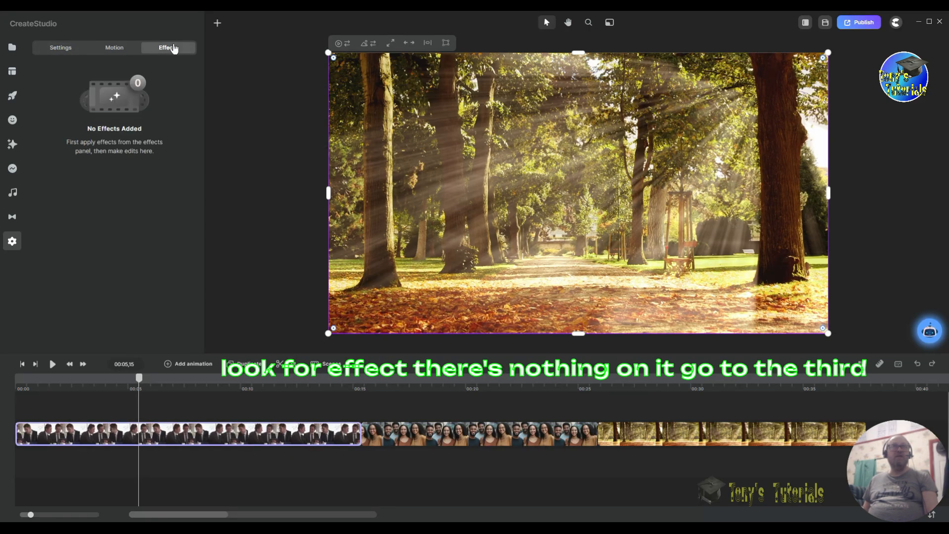
pyautogui.click(758, 432)
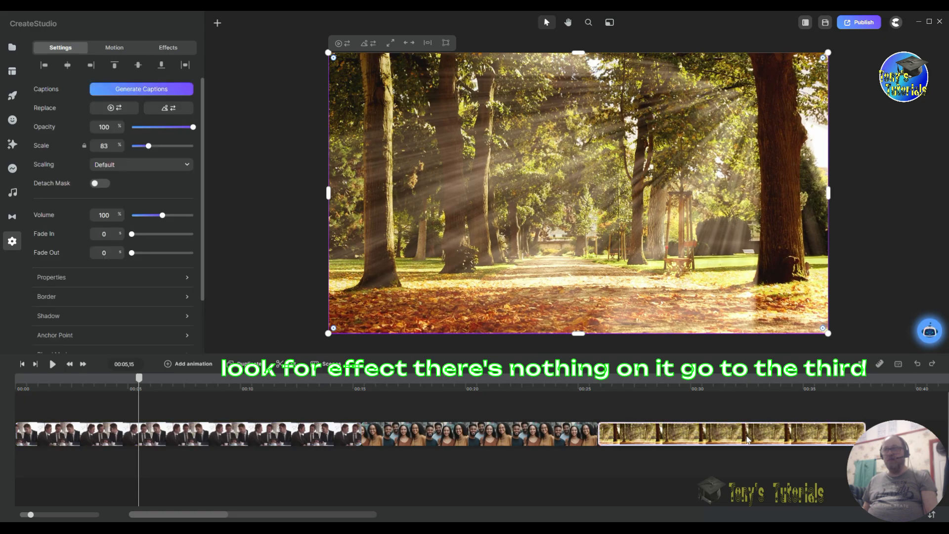
pyautogui.click(176, 48)
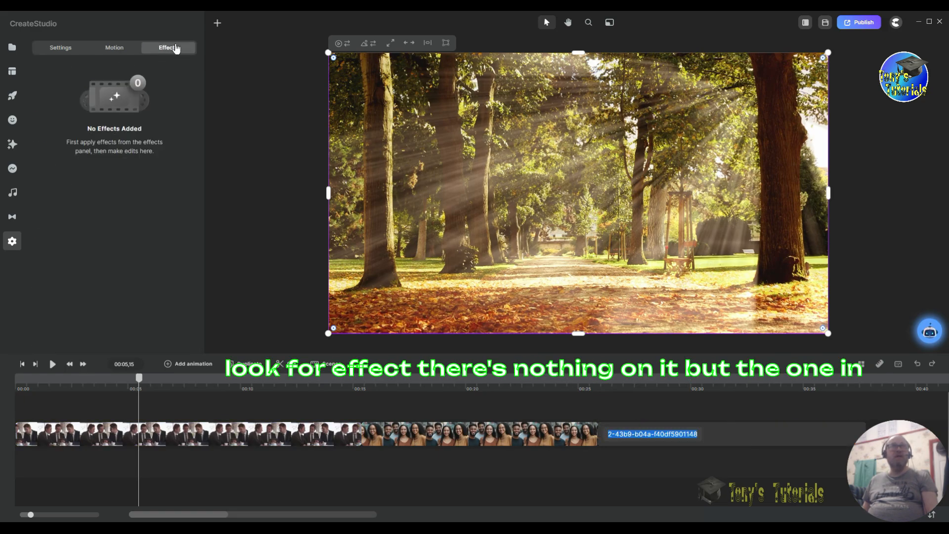
pyautogui.click(469, 438)
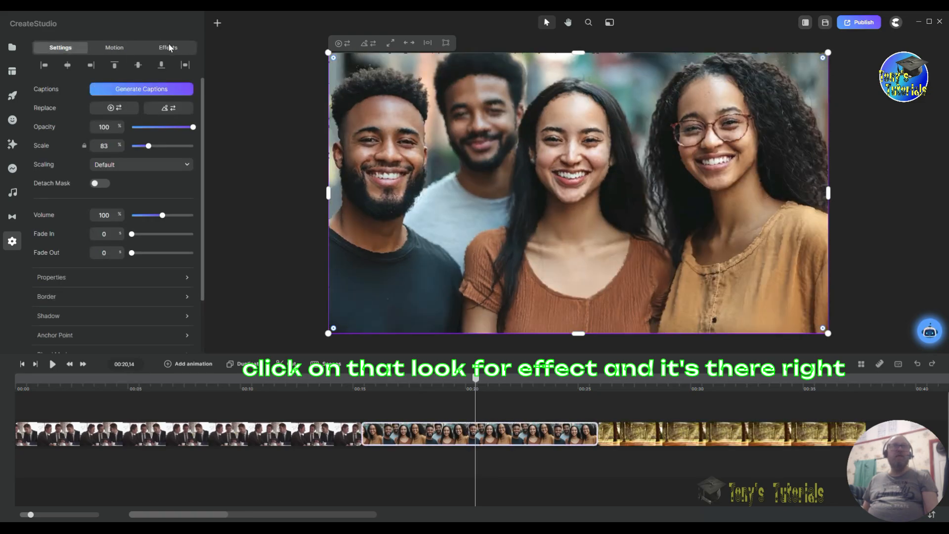
pyautogui.click(168, 45)
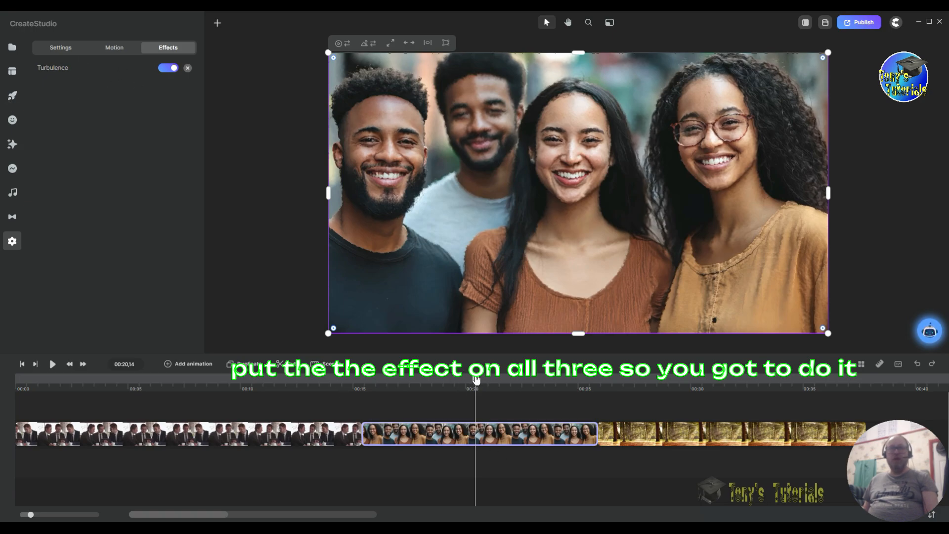
# - Apply the Turbulence effect to the businessmen clip at the start of the timeline
pyautogui.moveTo(476, 379); pyautogui.dragTo(221, 379)
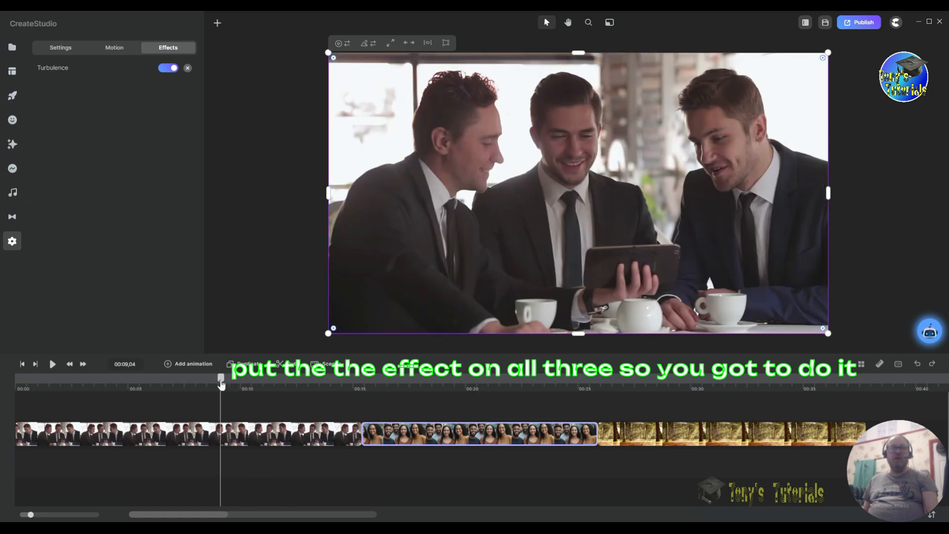
pyautogui.click(173, 441)
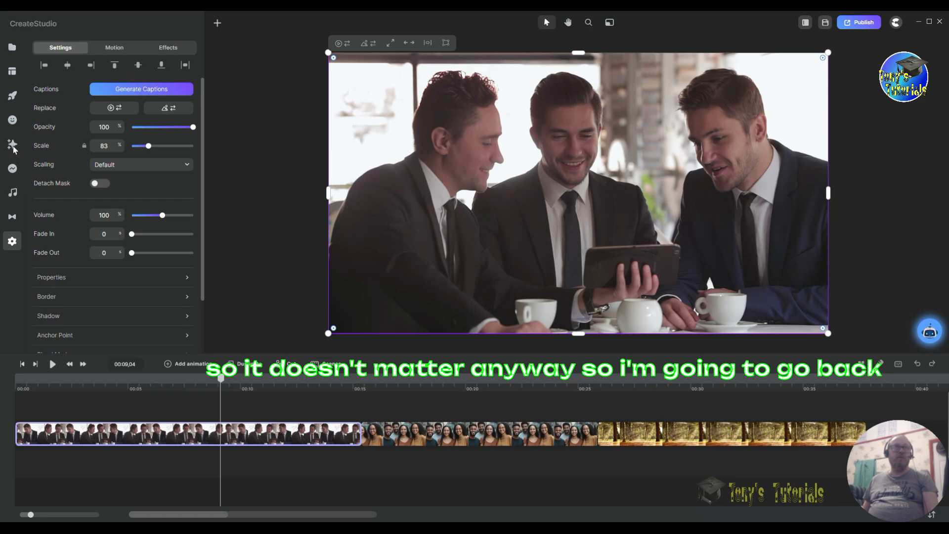
pyautogui.click(12, 146)
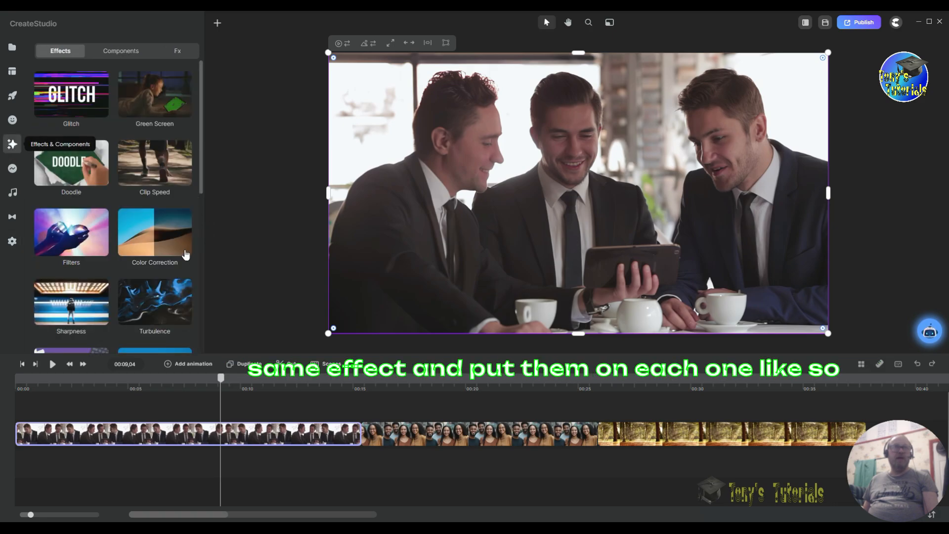
pyautogui.moveTo(165, 302); pyautogui.dragTo(178, 440)
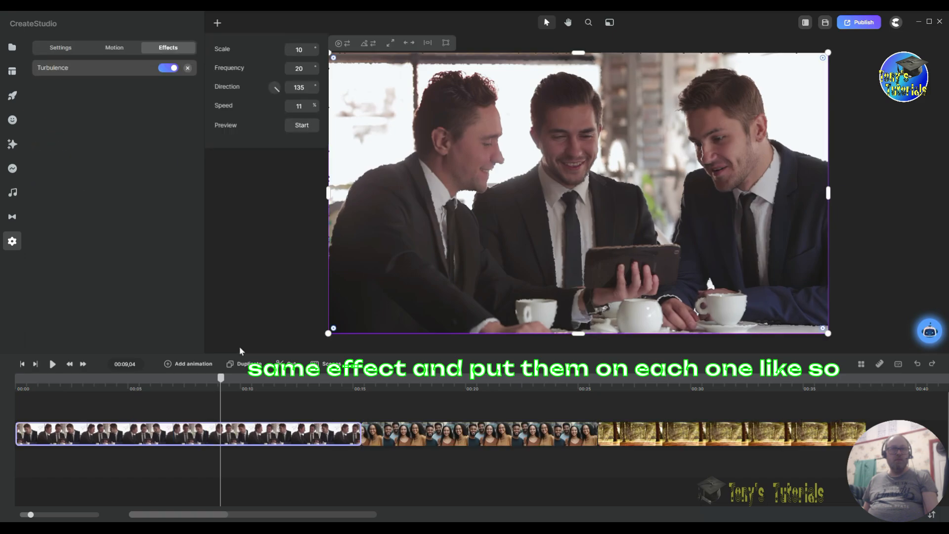
# - Show the park clip on the canvas and apply the Turbulence effect to it there
pyautogui.click(723, 441)
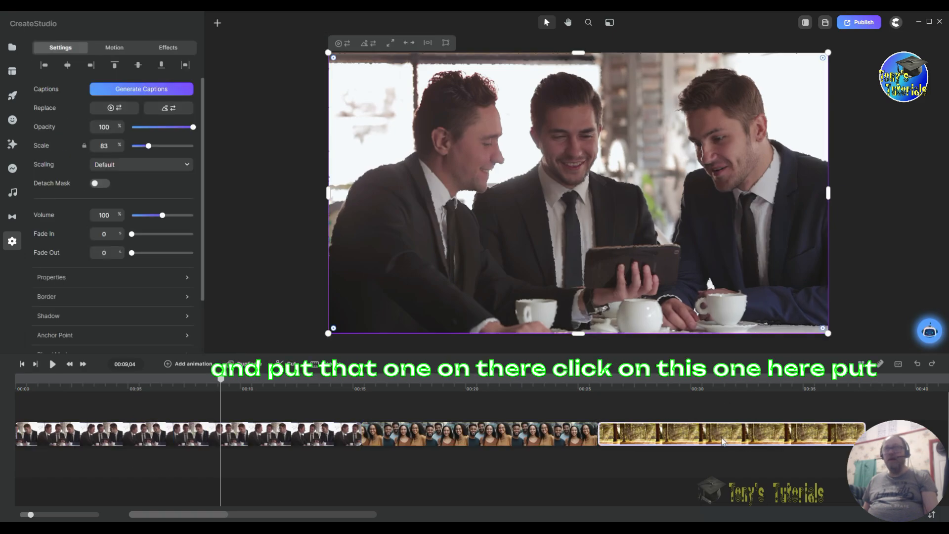
pyautogui.click(726, 380)
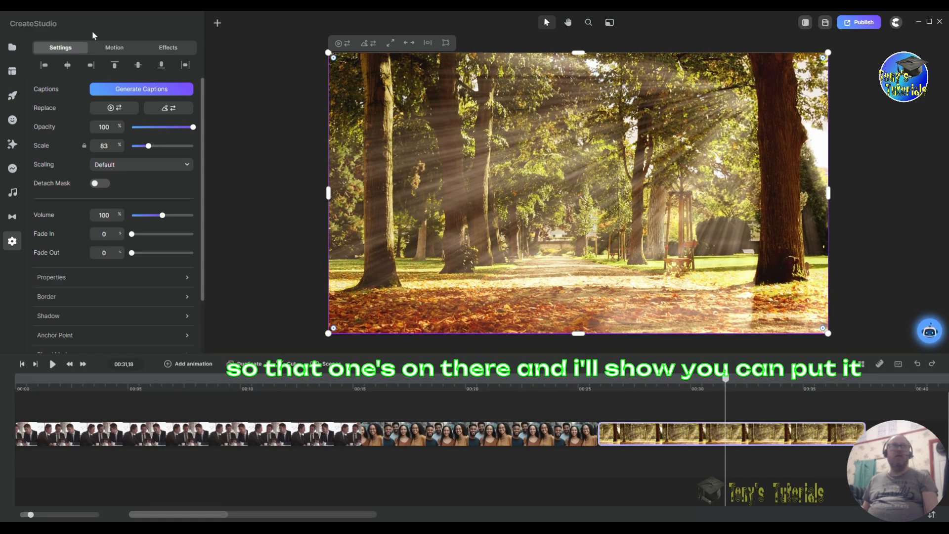
pyautogui.click(13, 147)
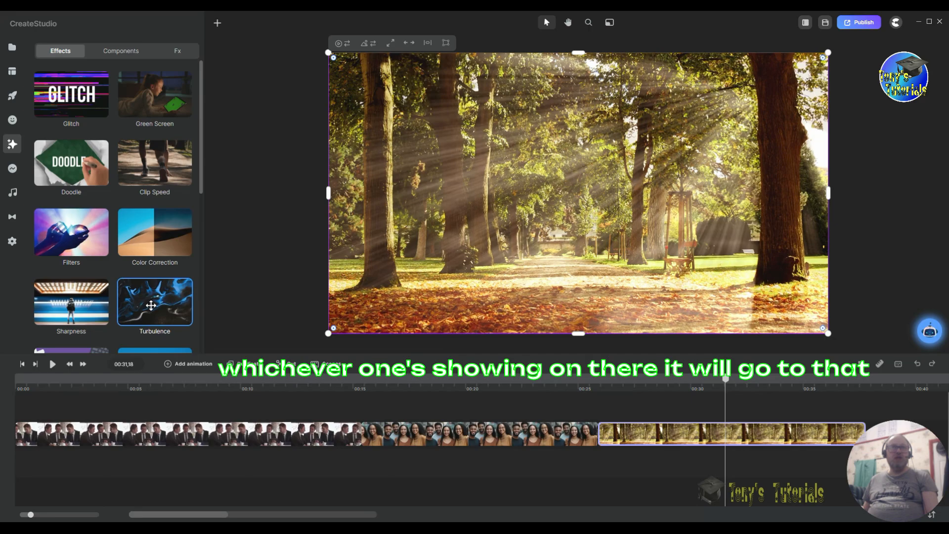
pyautogui.moveTo(148, 305); pyautogui.dragTo(478, 221)
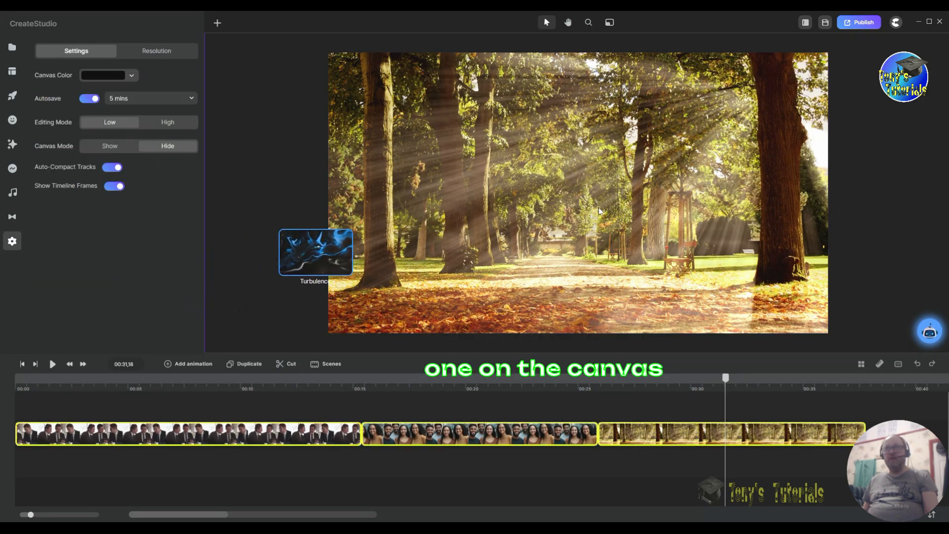
pyautogui.moveTo(599, 211); pyautogui.dragTo(606, 211)
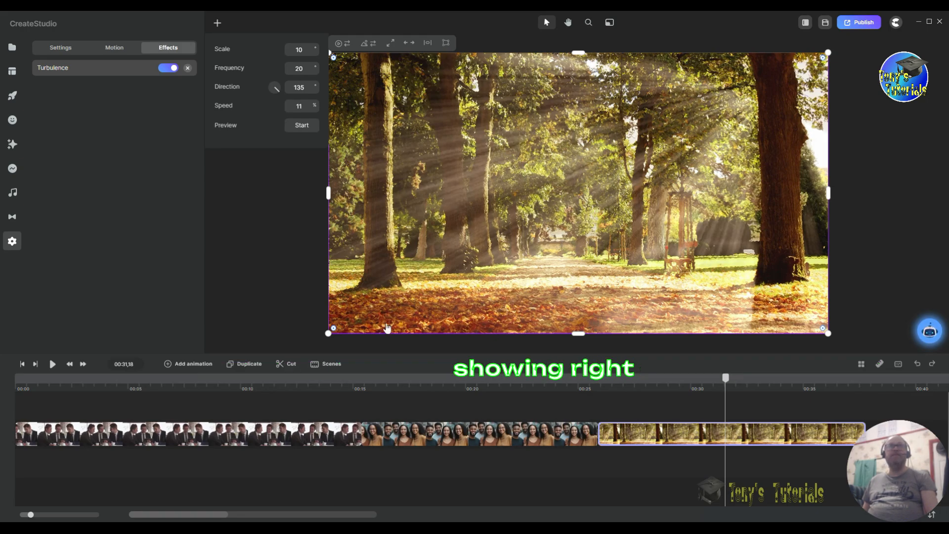
# - Show the businessmen clip on the canvas and check the applied effects of the businessmen and smiling group clips
pyautogui.moveTo(726, 397); pyautogui.dragTo(162, 381)
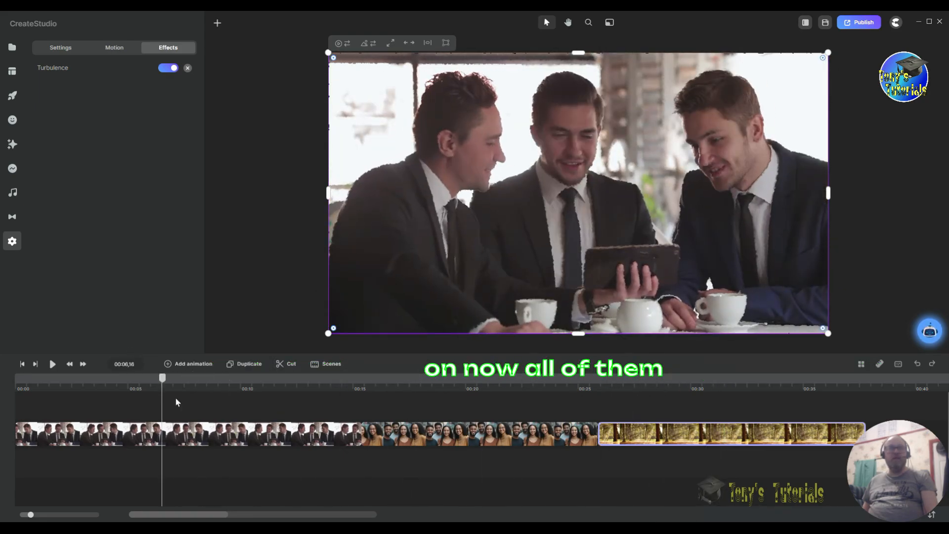
pyautogui.click(237, 434)
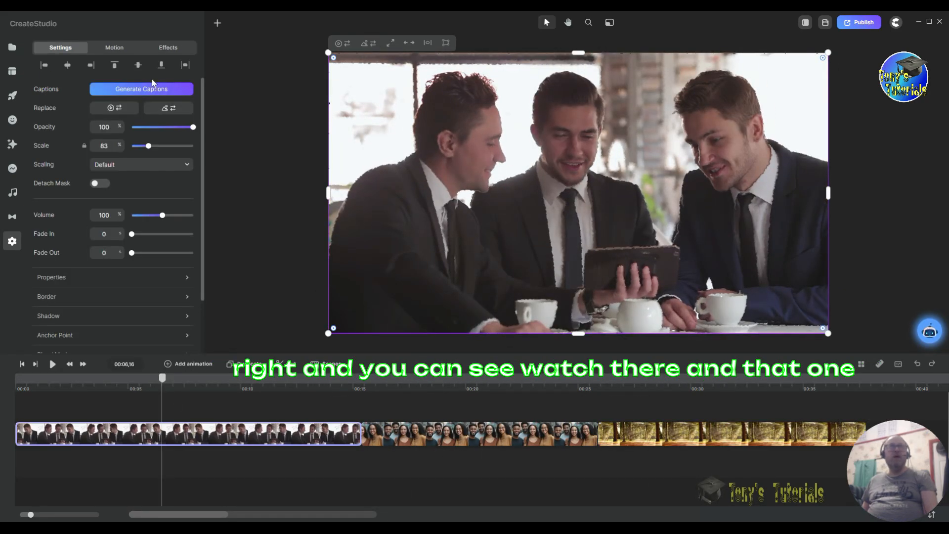
pyautogui.click(166, 47)
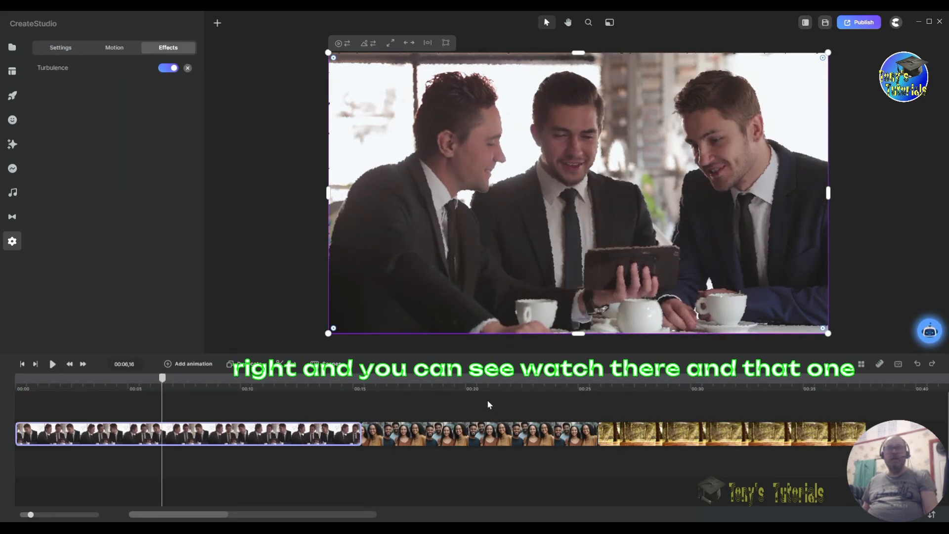
pyautogui.click(469, 441)
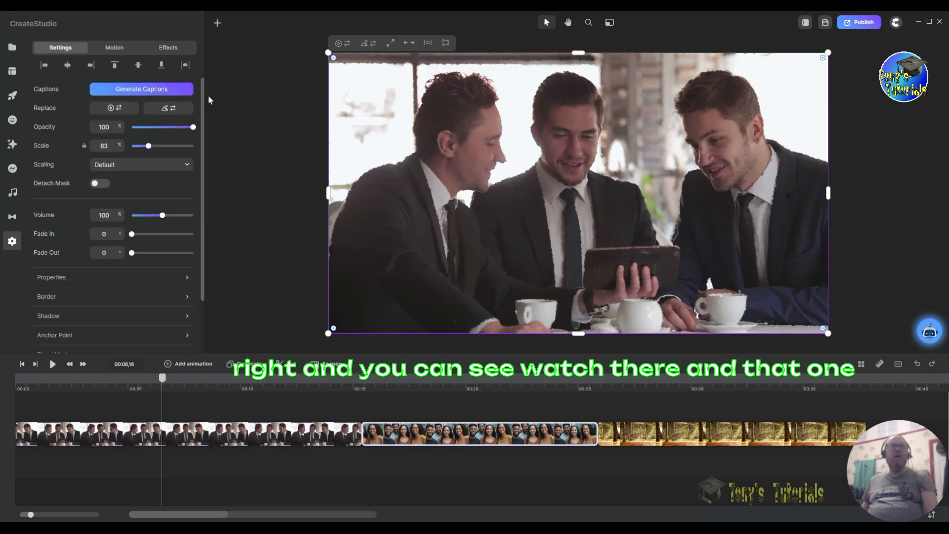
pyautogui.click(174, 49)
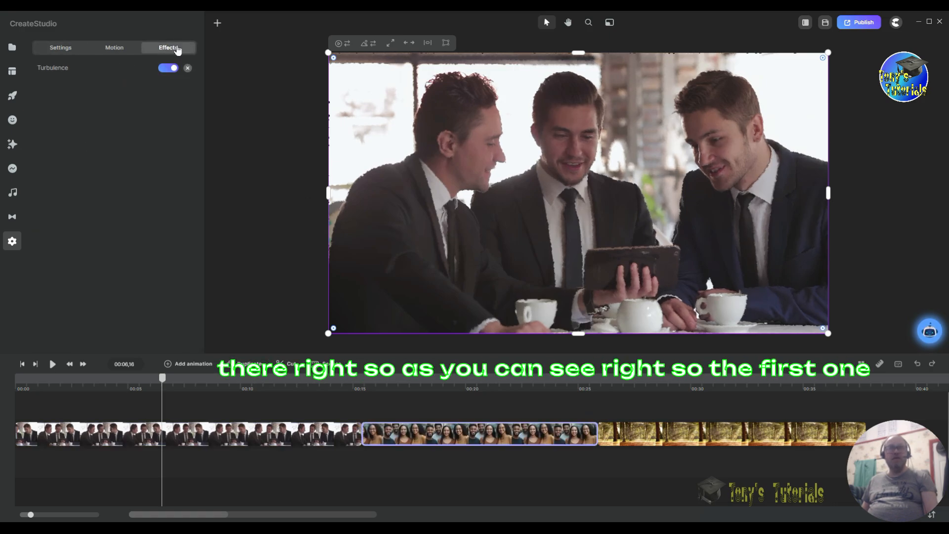
# - Turn the Turbulence effect of the businessmen clip off and back on
pyautogui.click(218, 439)
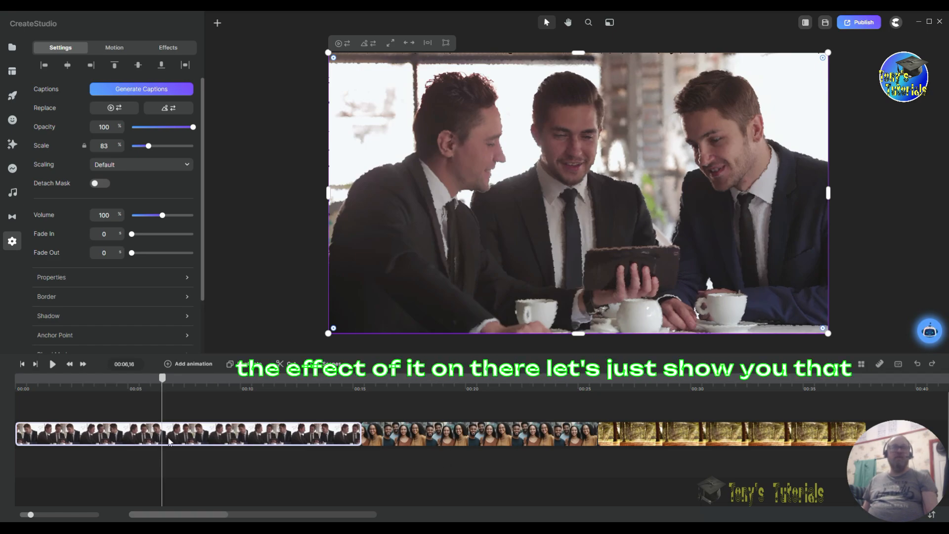
pyautogui.click(168, 48)
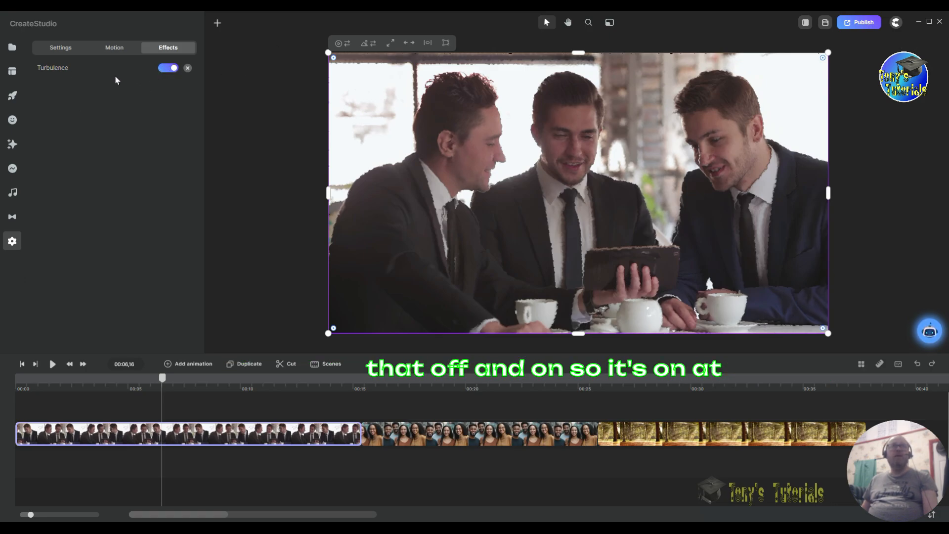
pyautogui.click(164, 70)
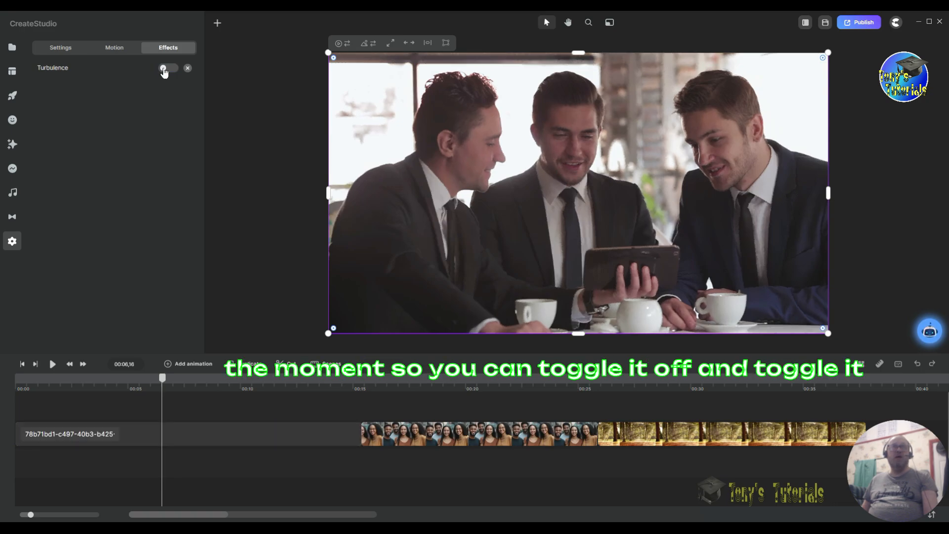
pyautogui.click(165, 70)
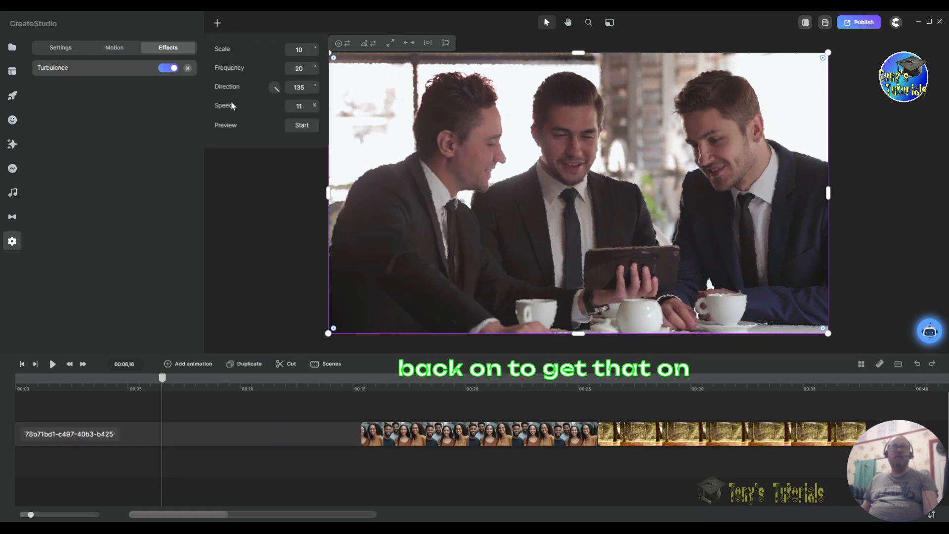
# - Reselect the businessmen clip, open its Turbulence settings and start the effect preview
pyautogui.click(249, 199)
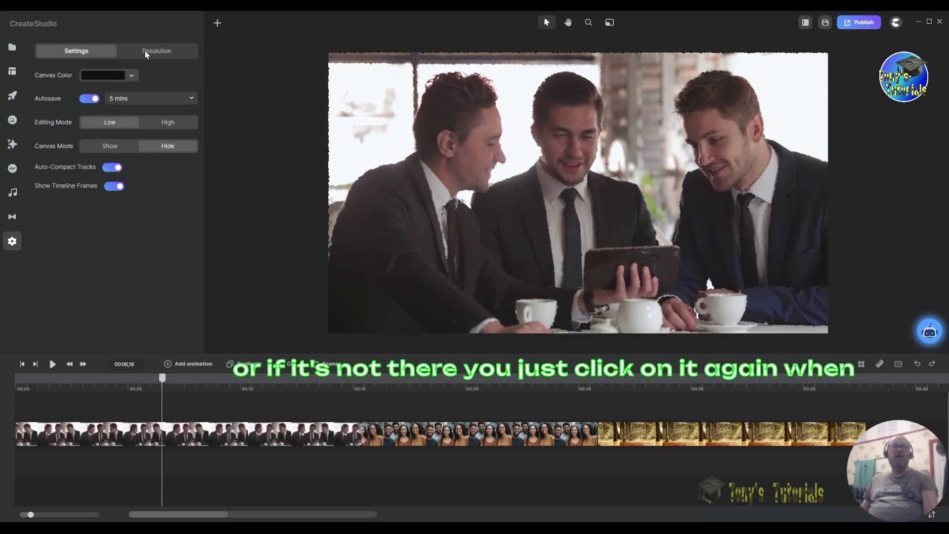
pyautogui.click(114, 426)
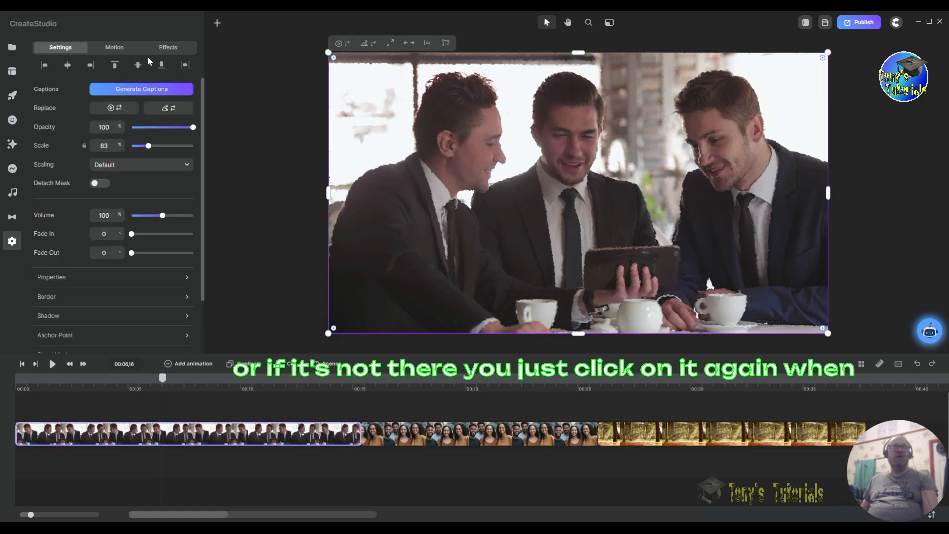
pyautogui.click(166, 49)
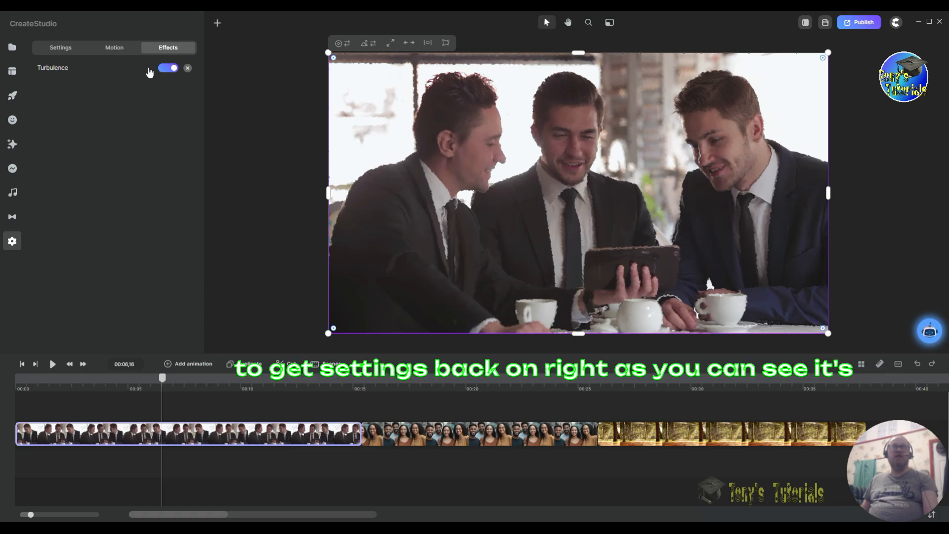
pyautogui.click(148, 71)
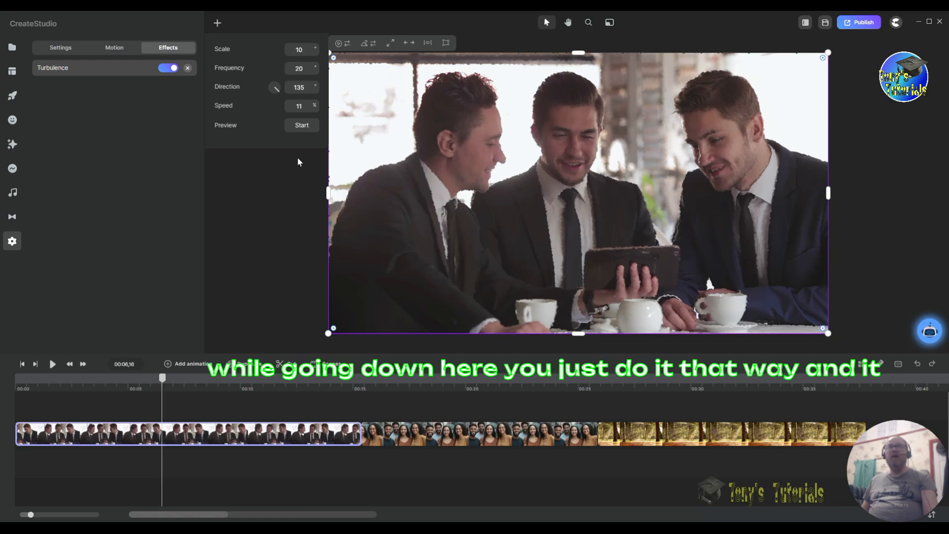
pyautogui.click(301, 126)
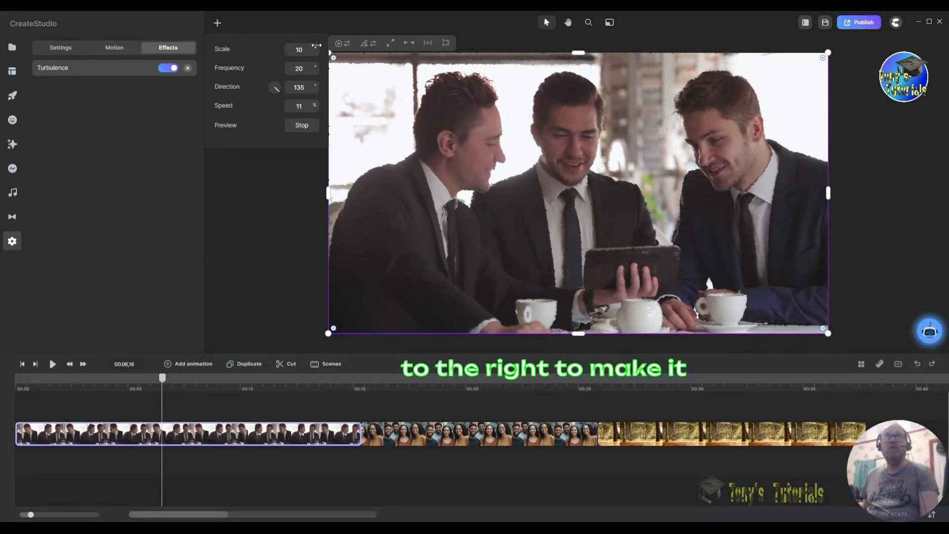
# - Set the businessmen clip's Turbulence scale to 3 and its frequency to 6
pyautogui.moveTo(316, 46)
pyautogui.mouseDown()
pyautogui.moveTo(333, 48)
pyautogui.moveTo(315, 45)
pyautogui.mouseUp()
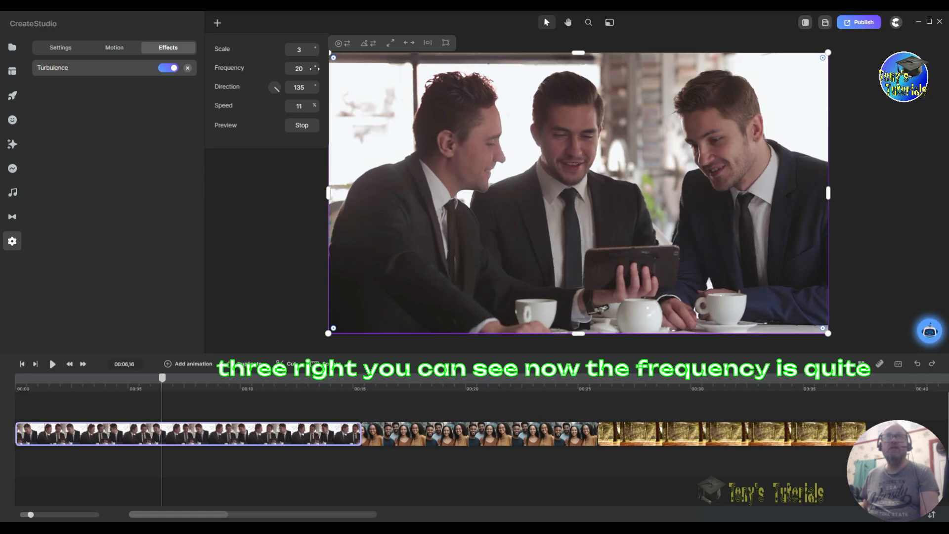
pyautogui.moveTo(315, 69); pyautogui.dragTo(313, 67)
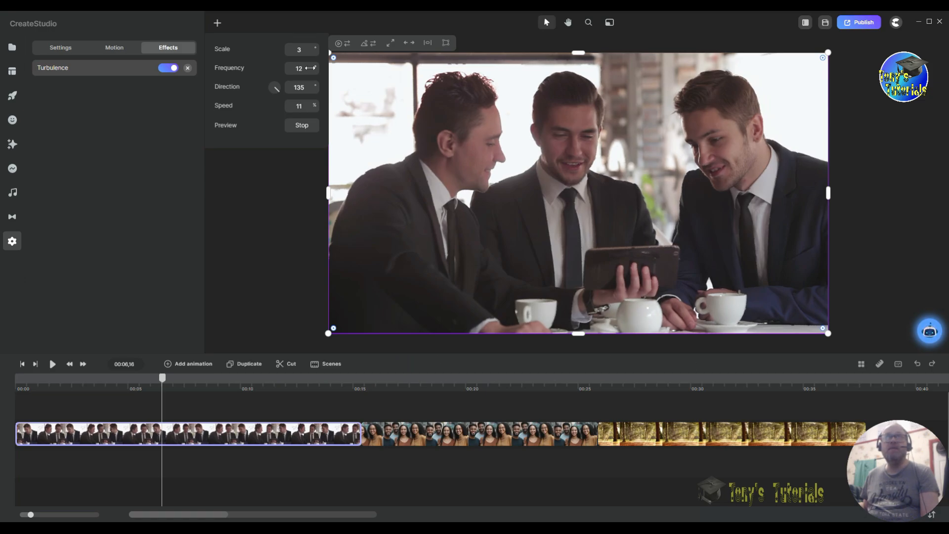
pyautogui.moveTo(318, 72); pyautogui.dragTo(315, 68)
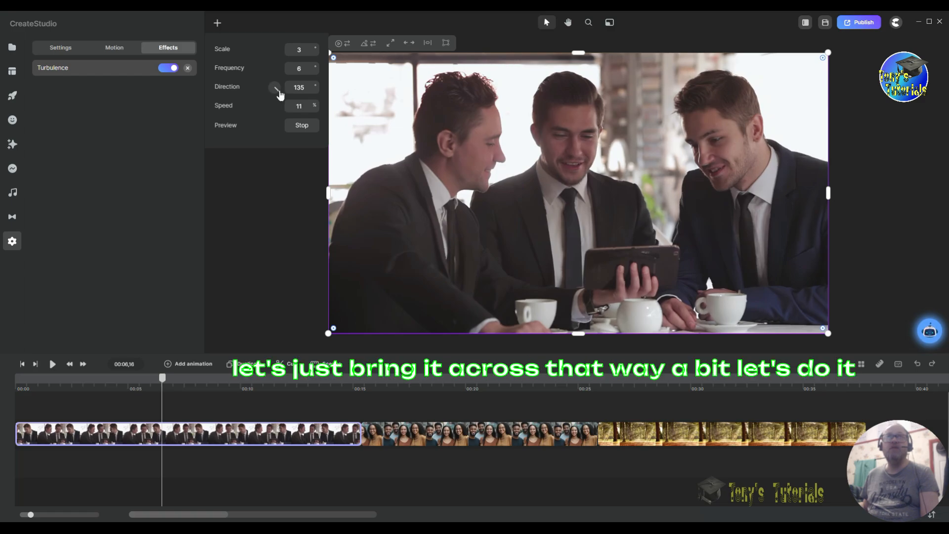
# - Set the Turbulence direction to 163 degrees and the speed to 3% for the businessmen clip
pyautogui.moveTo(279, 93); pyautogui.dragTo(290, 92)
pyautogui.moveTo(297, 87); pyautogui.dragTo(275, 99)
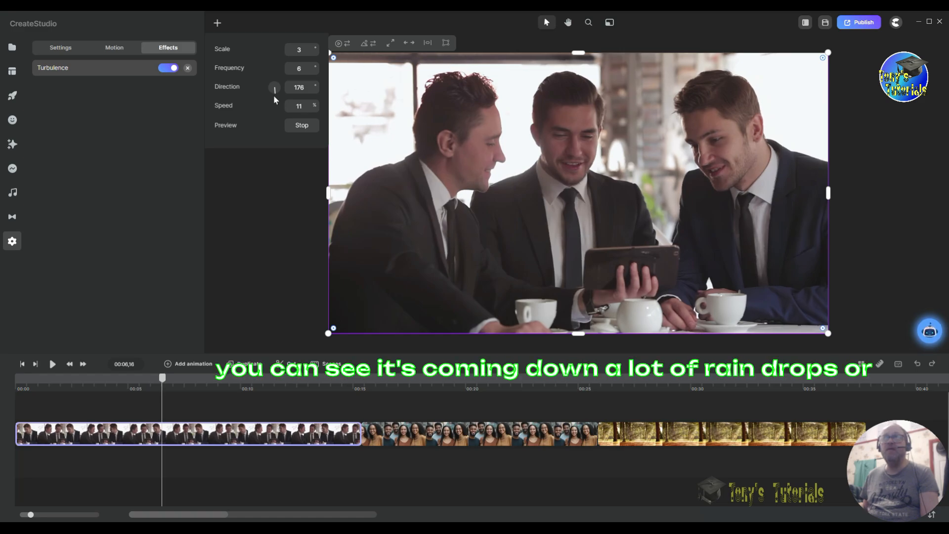
pyautogui.moveTo(275, 96); pyautogui.dragTo(276, 97)
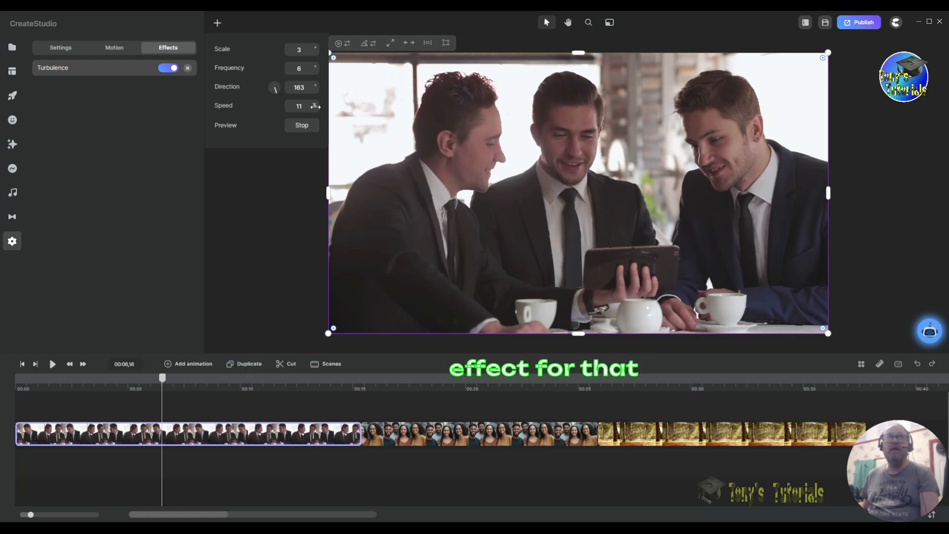
pyautogui.moveTo(313, 106); pyautogui.dragTo(309, 109)
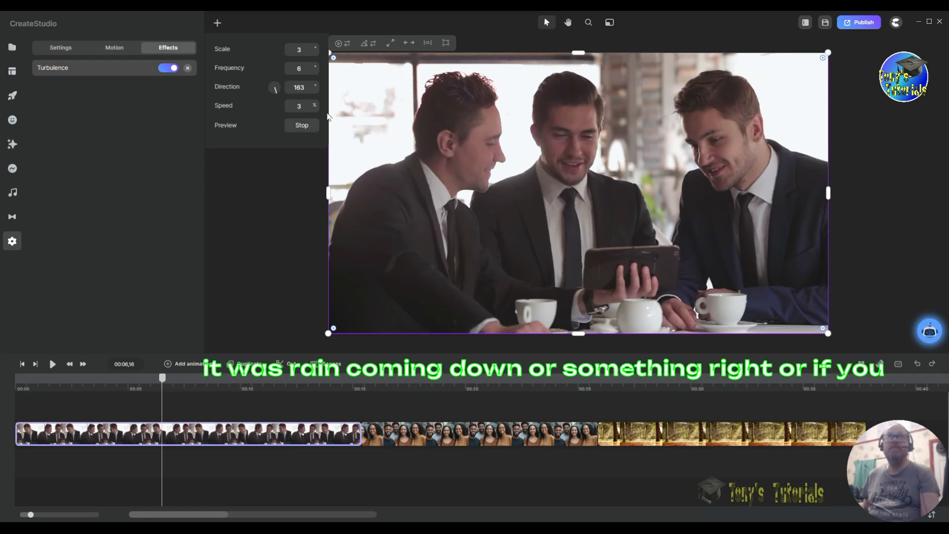
# - Strengthen the businessmen clip's Turbulence with speed 89%, frequency 24 and scale 31
pyautogui.moveTo(313, 106)
pyautogui.mouseDown()
pyautogui.moveTo(345, 118)
pyautogui.moveTo(327, 122)
pyautogui.moveTo(310, 105)
pyautogui.mouseUp()
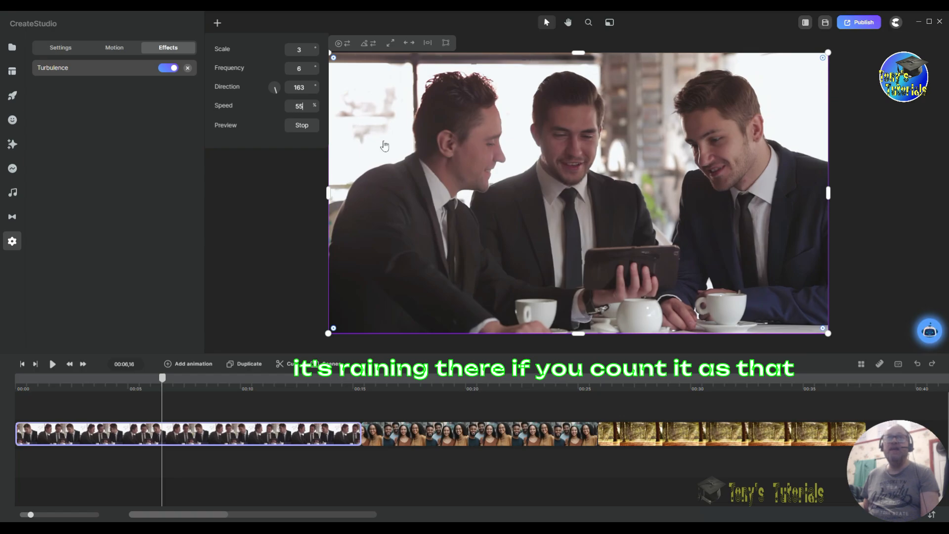
pyautogui.moveTo(318, 105); pyautogui.dragTo(335, 108)
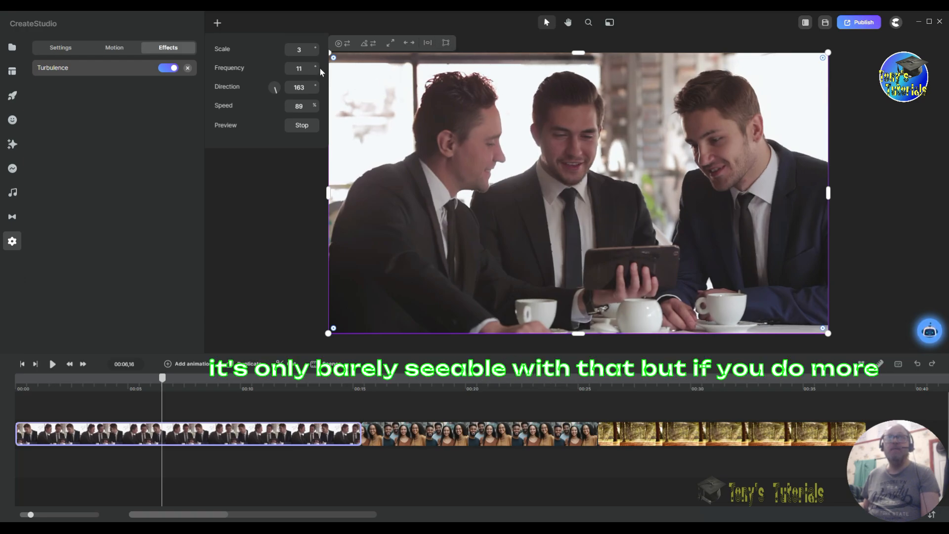
pyautogui.moveTo(320, 69); pyautogui.dragTo(325, 70)
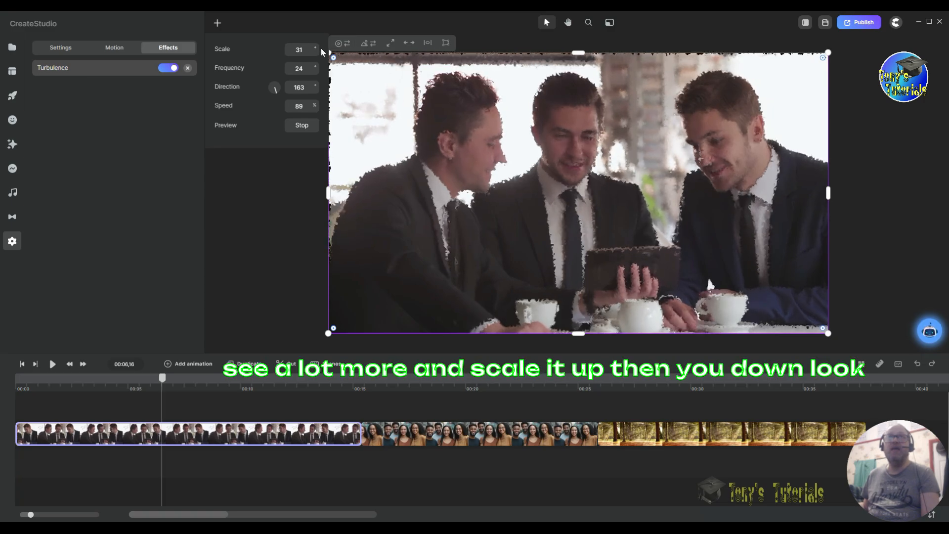
pyautogui.moveTo(320, 47); pyautogui.dragTo(558, 65)
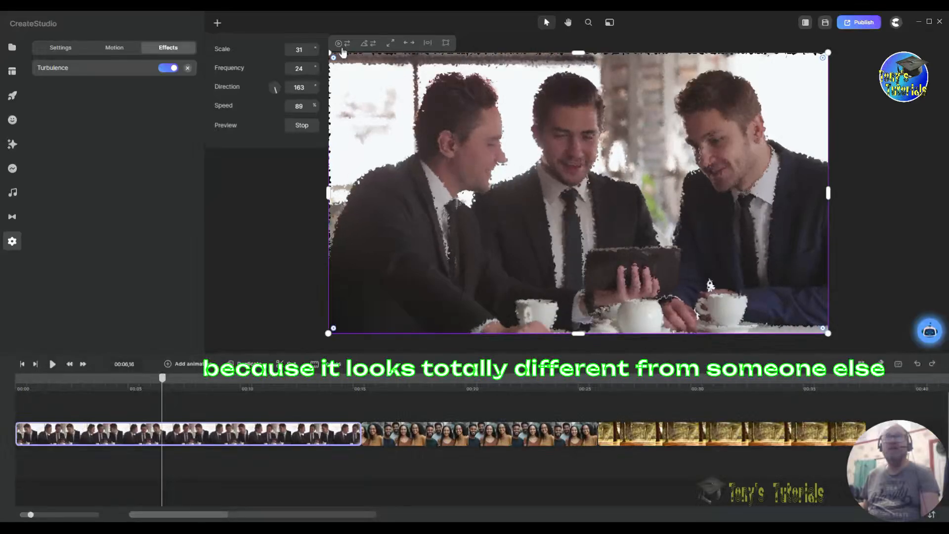
# - Set the Turbulence scale to 9 and try several directions on the businessmen clip, ending at 268 degrees
pyautogui.moveTo(315, 51); pyautogui.dragTo(312, 51)
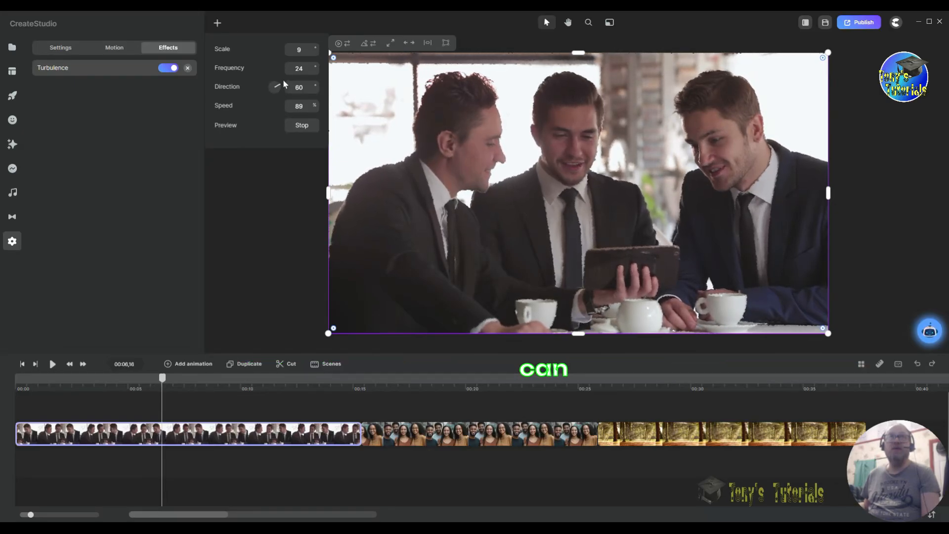
pyautogui.moveTo(283, 79); pyautogui.dragTo(275, 78)
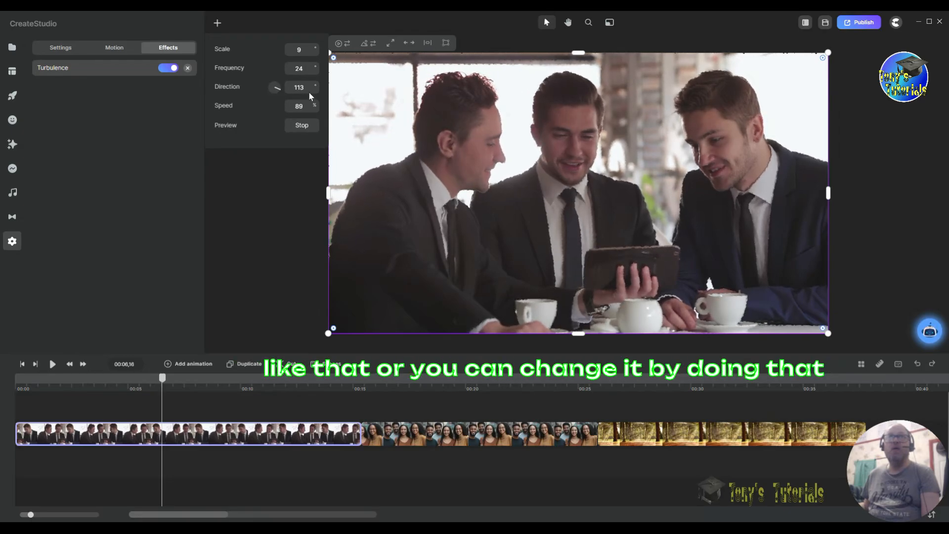
pyautogui.moveTo(322, 91); pyautogui.dragTo(299, 88)
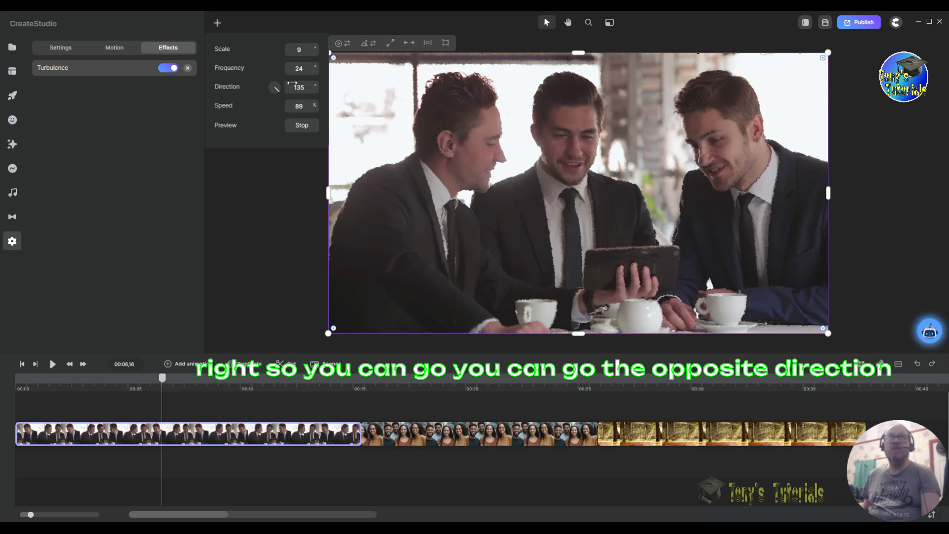
pyautogui.click(277, 88)
pyautogui.moveTo(279, 87); pyautogui.dragTo(261, 82)
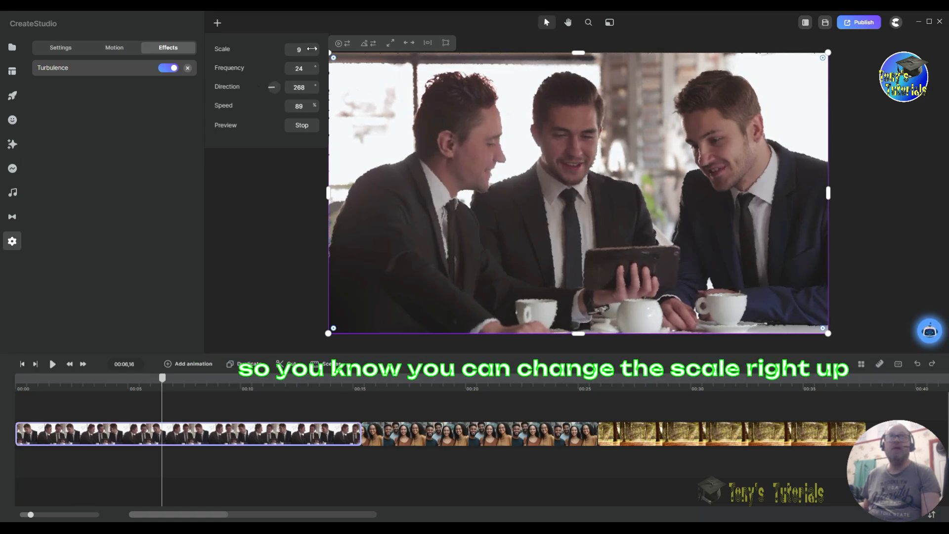
# - Give the businessmen clip a flag-like warp with Turbulence scale 37, frequency 2, speed 6% and direction 190 degrees, and stop the preview
pyautogui.moveTo(307, 60)
pyautogui.mouseDown()
pyautogui.moveTo(324, 52)
pyautogui.moveTo(302, 72)
pyautogui.mouseUp()
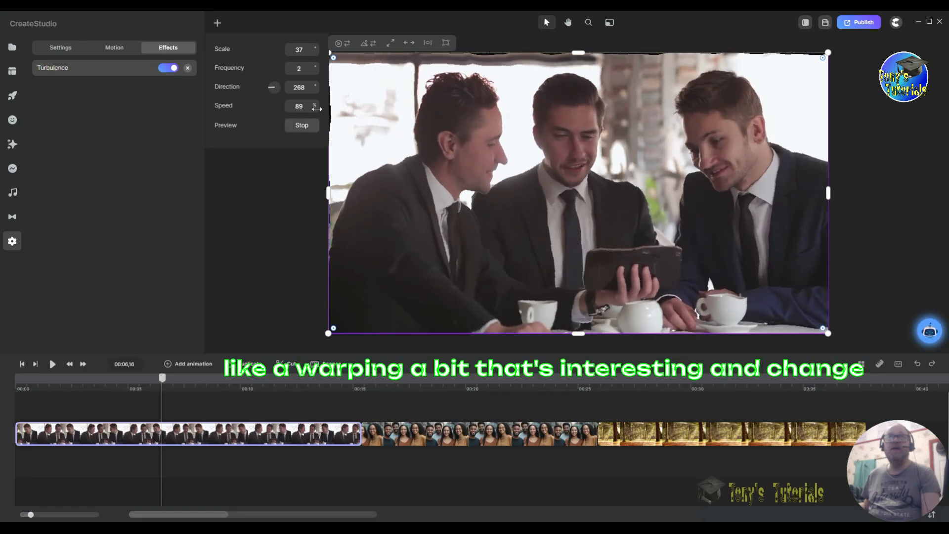
pyautogui.moveTo(311, 105); pyautogui.dragTo(263, 102)
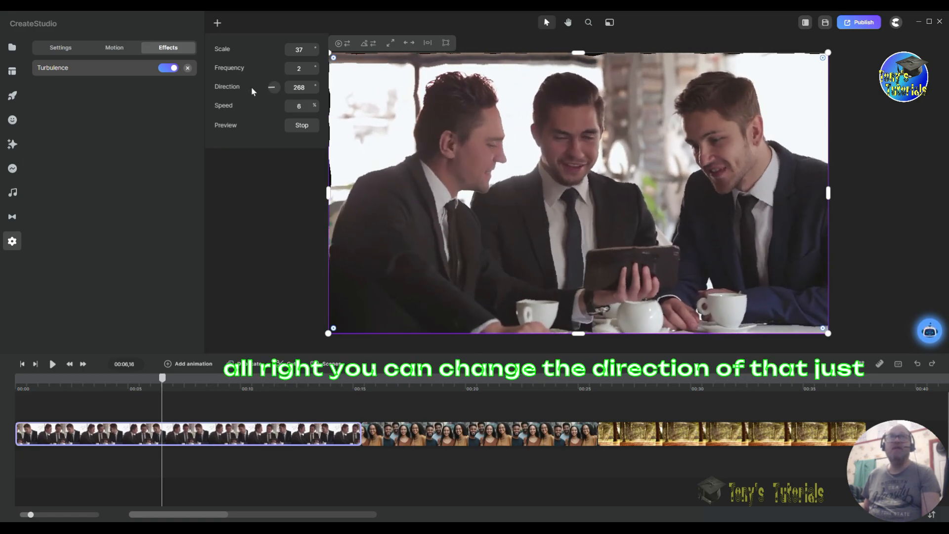
pyautogui.click(272, 88)
pyautogui.moveTo(269, 93); pyautogui.dragTo(271, 94)
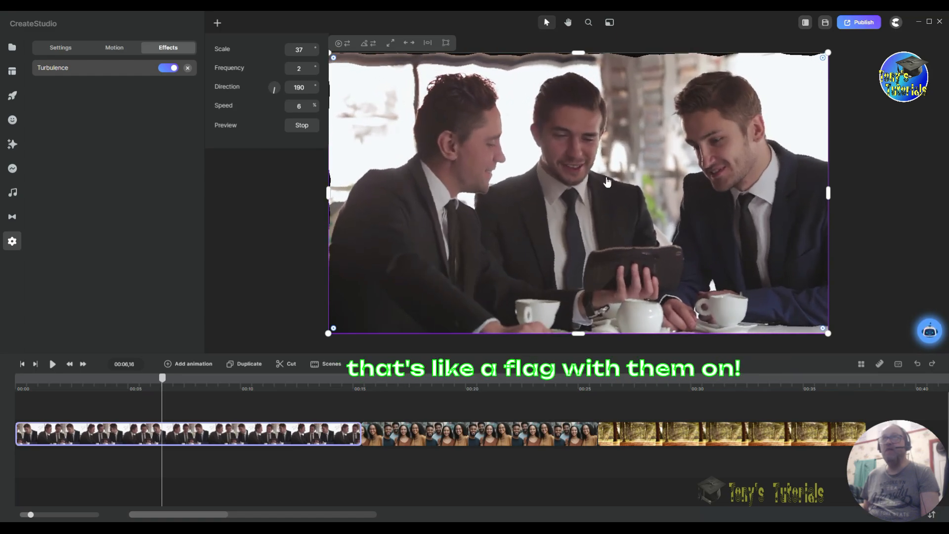
pyautogui.click(300, 126)
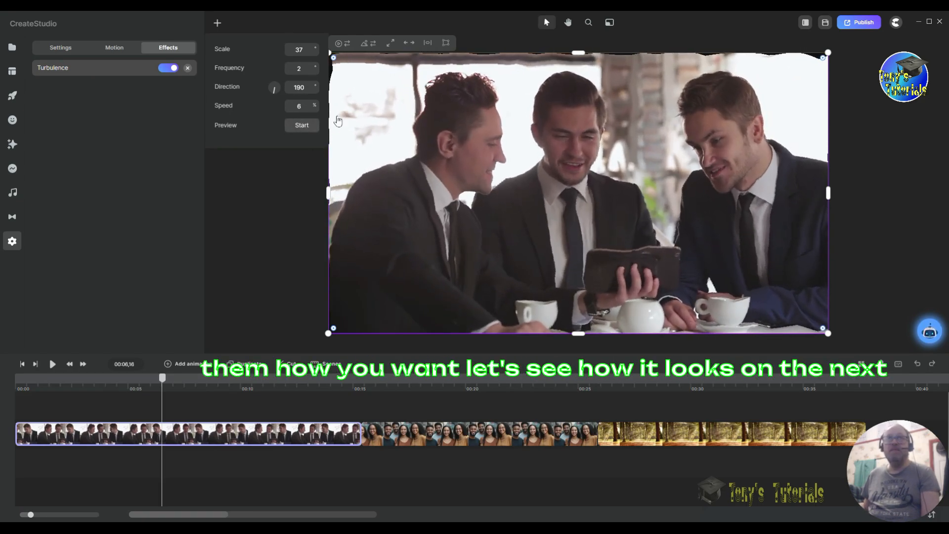
# - Show the smiling group clip on the canvas with the playhead near the clip's start
pyautogui.click(472, 428)
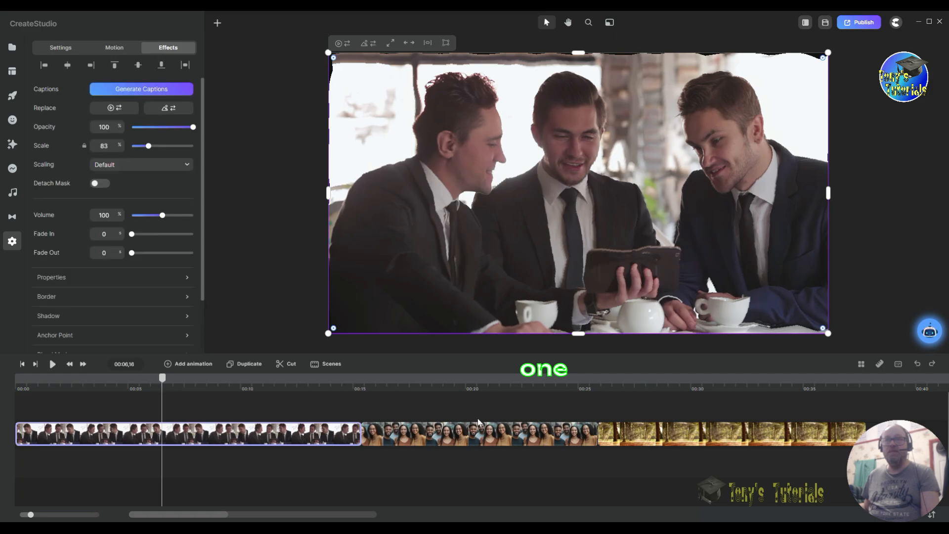
pyautogui.click(484, 388)
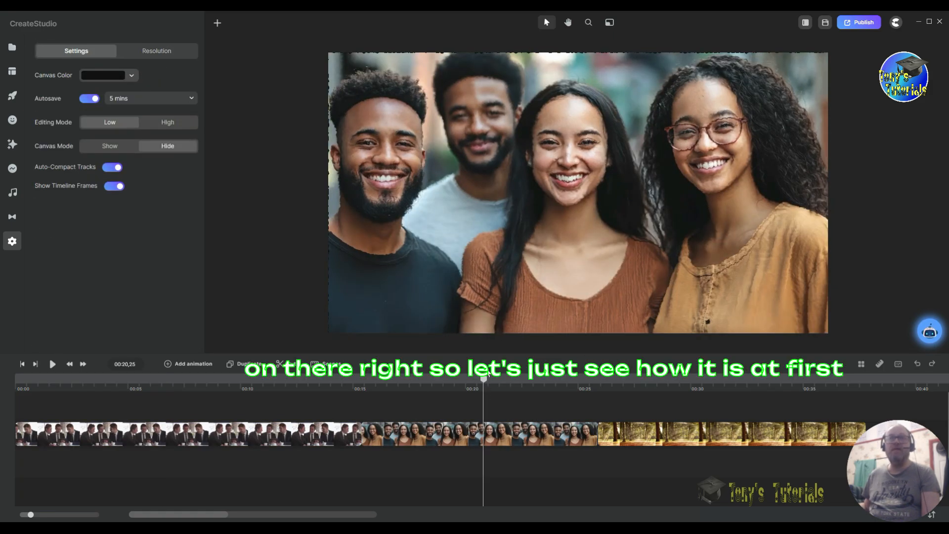
pyautogui.moveTo(482, 381); pyautogui.dragTo(386, 381)
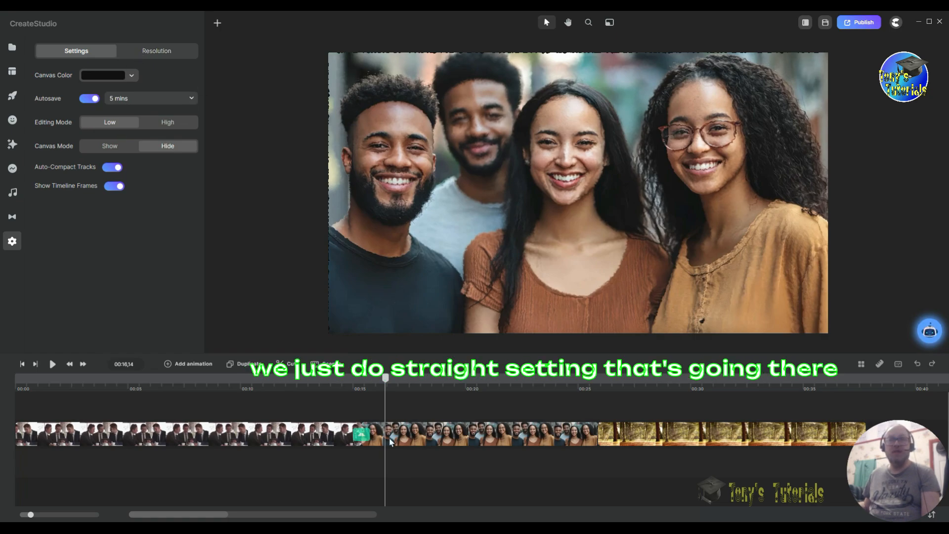
# - Open the Turbulence settings of the smiling group clip and set scale 28 and frequency 11
pyautogui.click(427, 435)
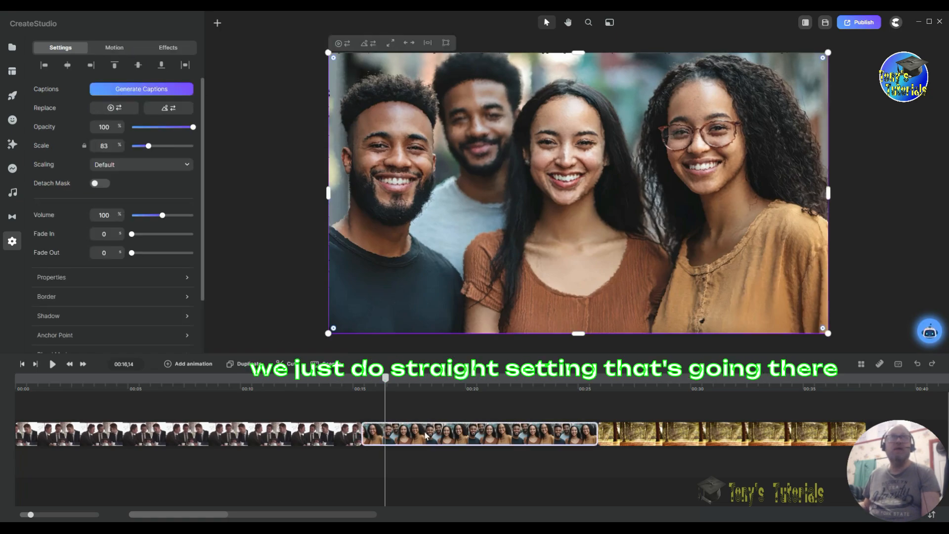
pyautogui.click(173, 48)
pyautogui.click(128, 71)
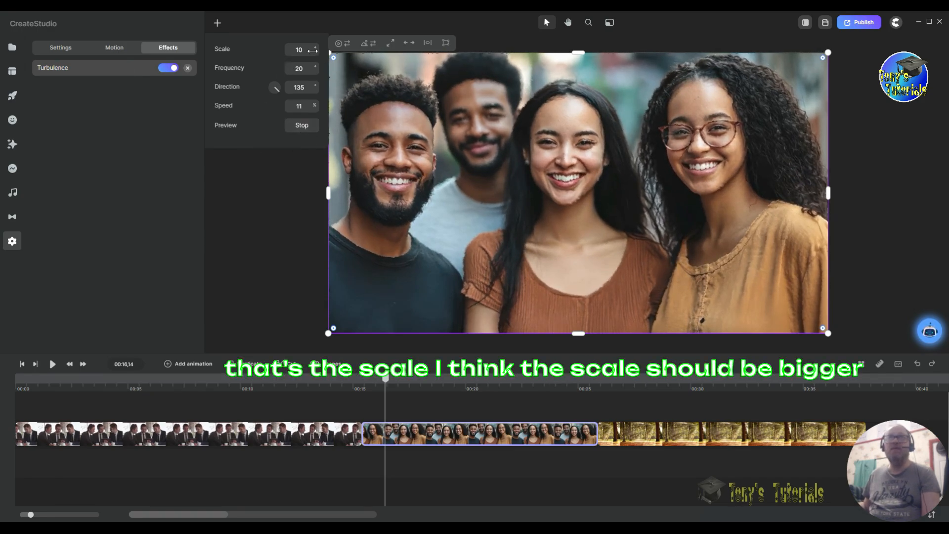
pyautogui.moveTo(315, 50); pyautogui.dragTo(318, 51)
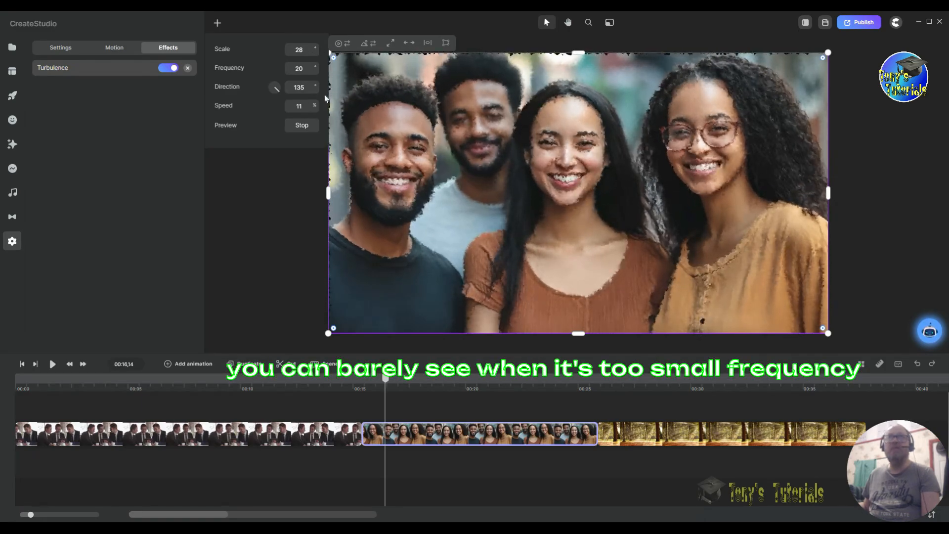
pyautogui.moveTo(314, 69); pyautogui.dragTo(310, 69)
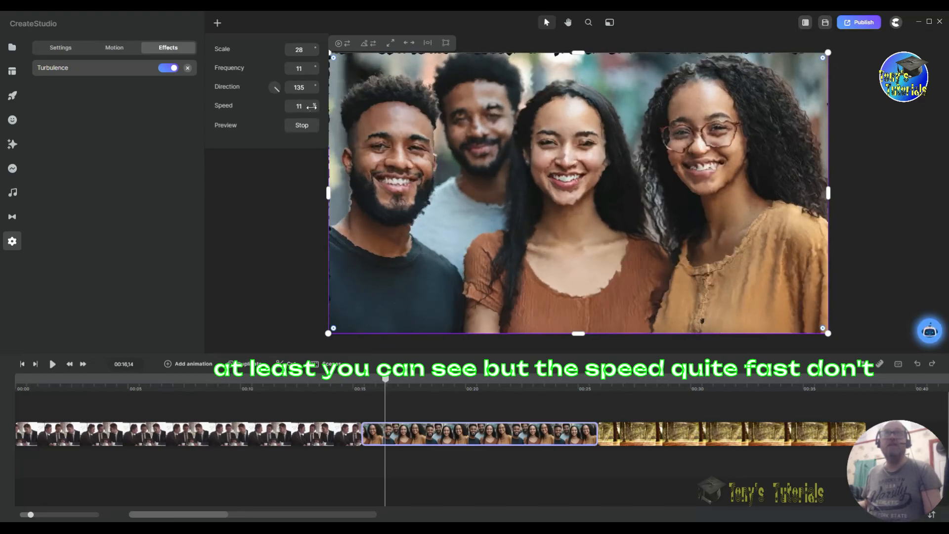
# - Slow the group clip's Turbulence to a speed of 1% and set its direction to 197 degrees
pyautogui.scroll(-5, 312, 107)
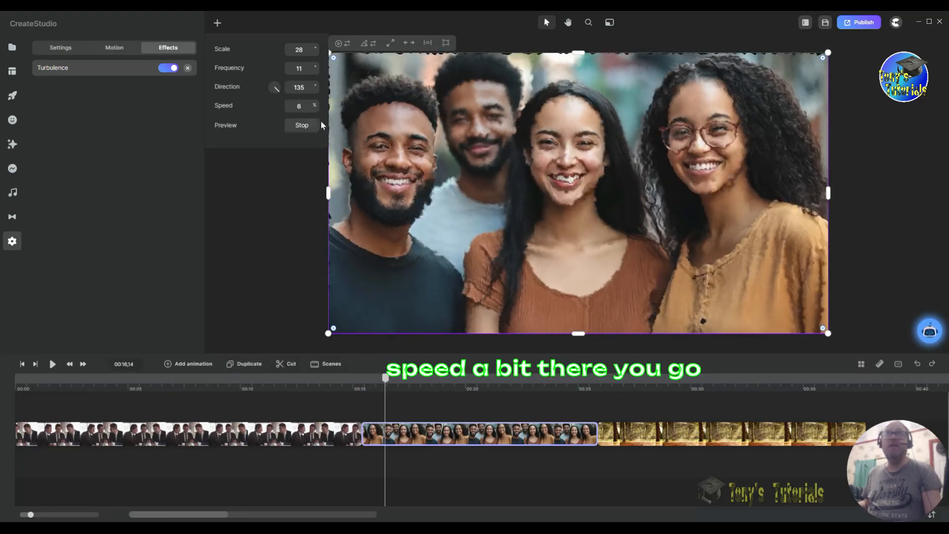
pyautogui.scroll(-4, 310, 106)
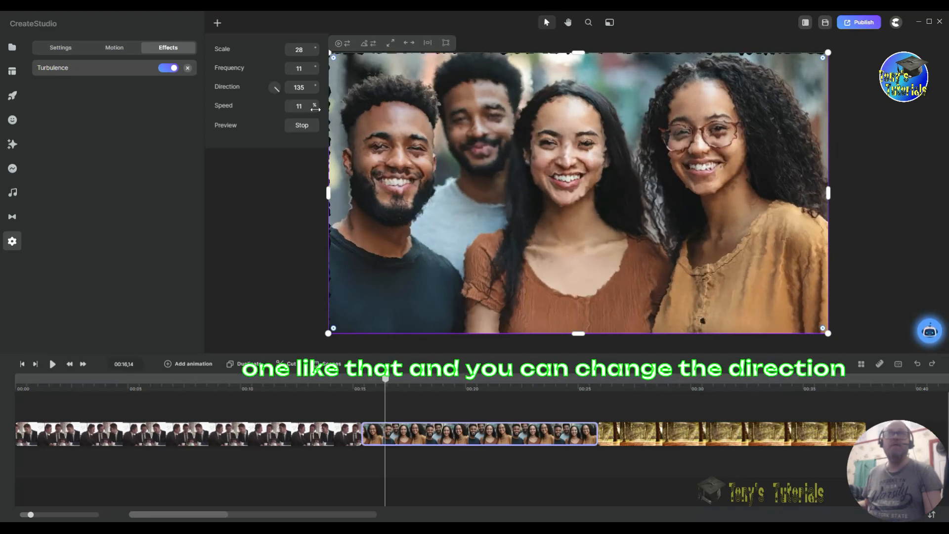
pyautogui.scroll(3, 311, 107)
pyautogui.scroll(-4, 312, 106)
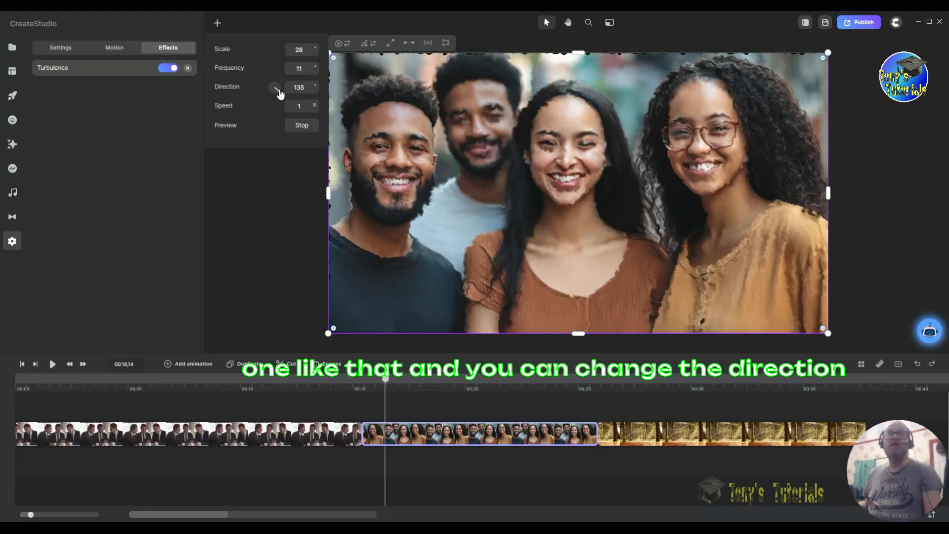
pyautogui.moveTo(278, 93); pyautogui.dragTo(273, 93)
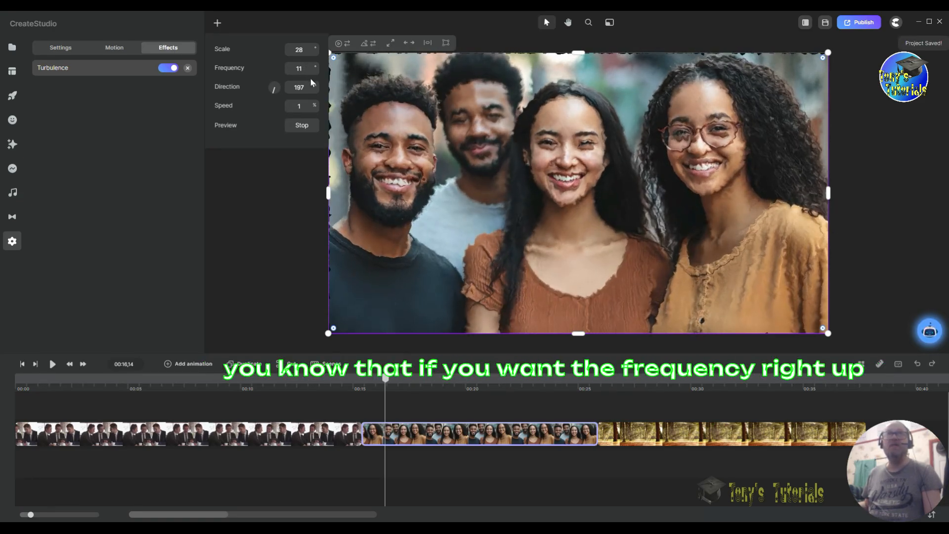
# - Try the group clip's Turbulence at frequency 91 and speeds up to 95%, settle on frequency 16 and speed 51%, and stop the preview
pyautogui.moveTo(314, 70); pyautogui.dragTo(324, 71)
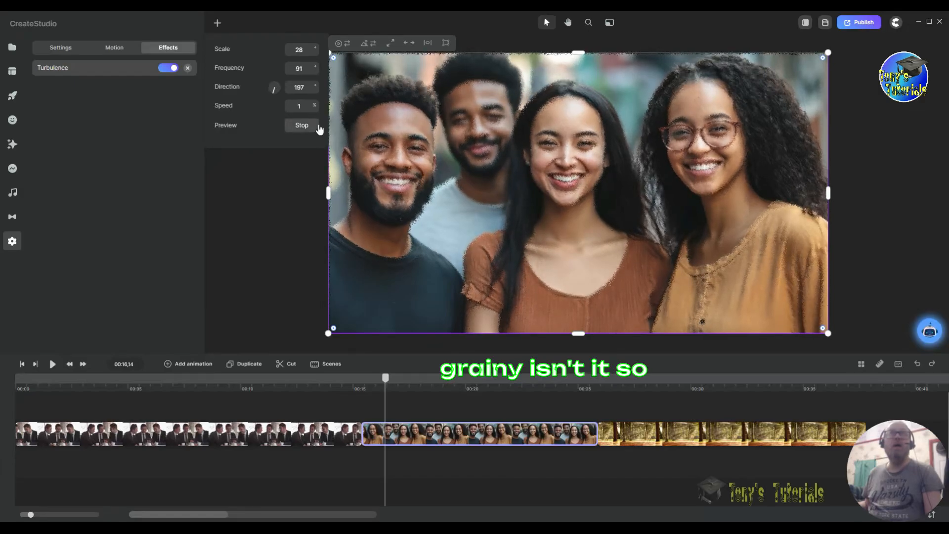
pyautogui.moveTo(315, 106); pyautogui.dragTo(341, 113)
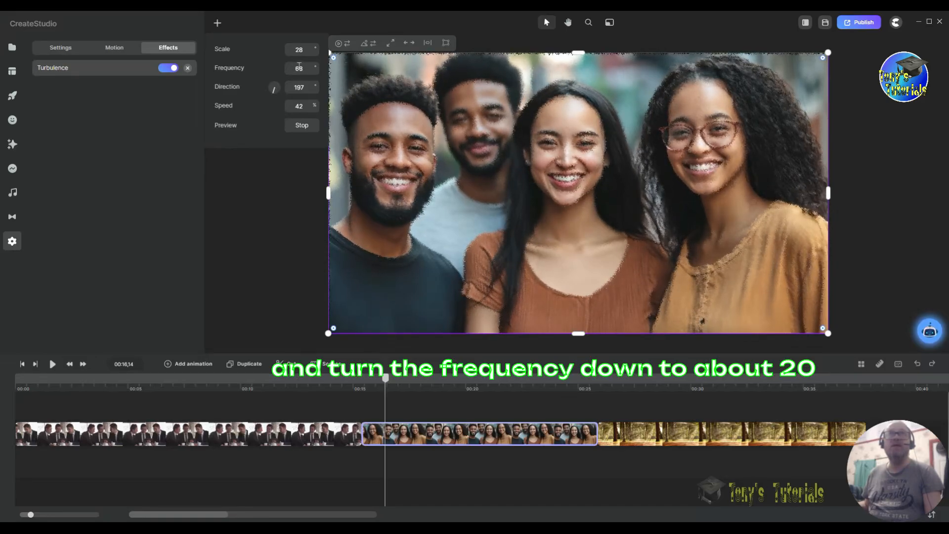
pyautogui.moveTo(295, 67); pyautogui.dragTo(269, 67)
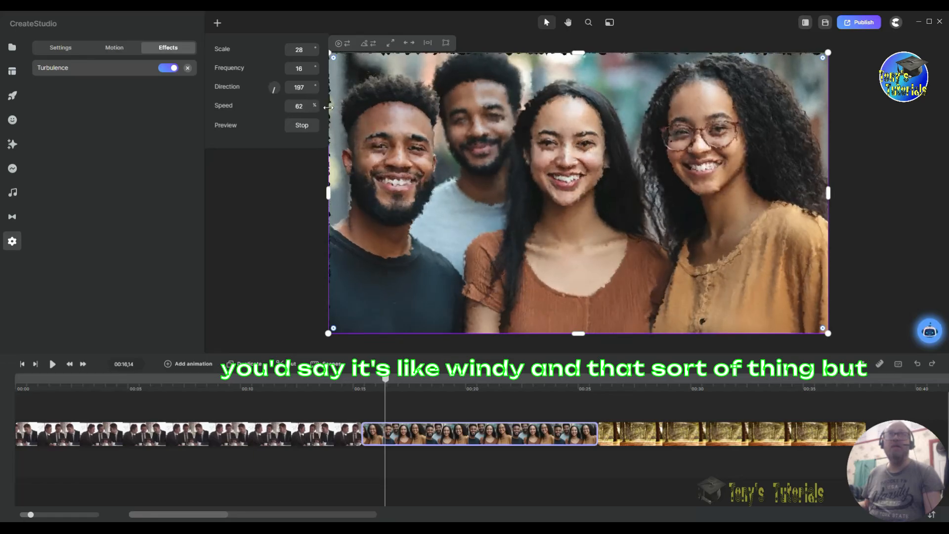
pyautogui.moveTo(328, 107); pyautogui.dragTo(348, 115)
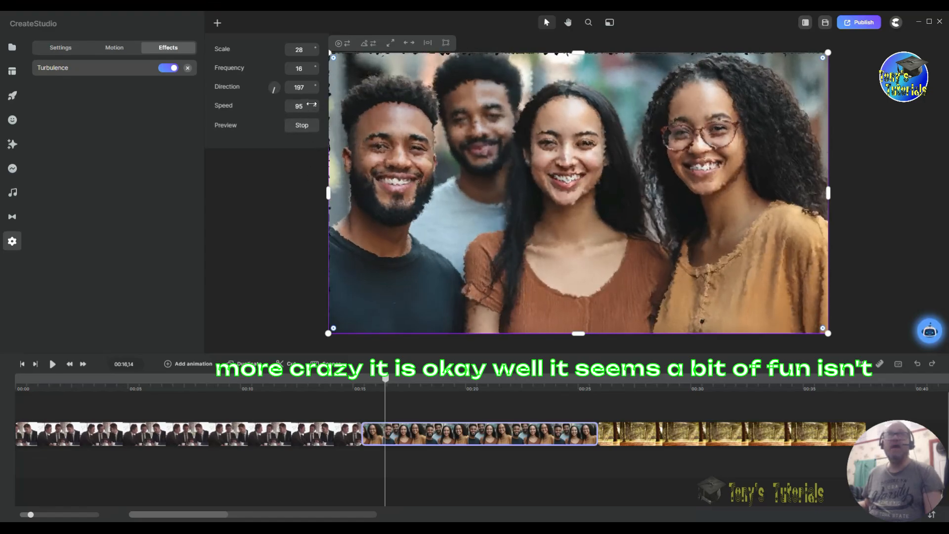
pyautogui.moveTo(311, 104); pyautogui.dragTo(290, 107)
pyautogui.click(301, 129)
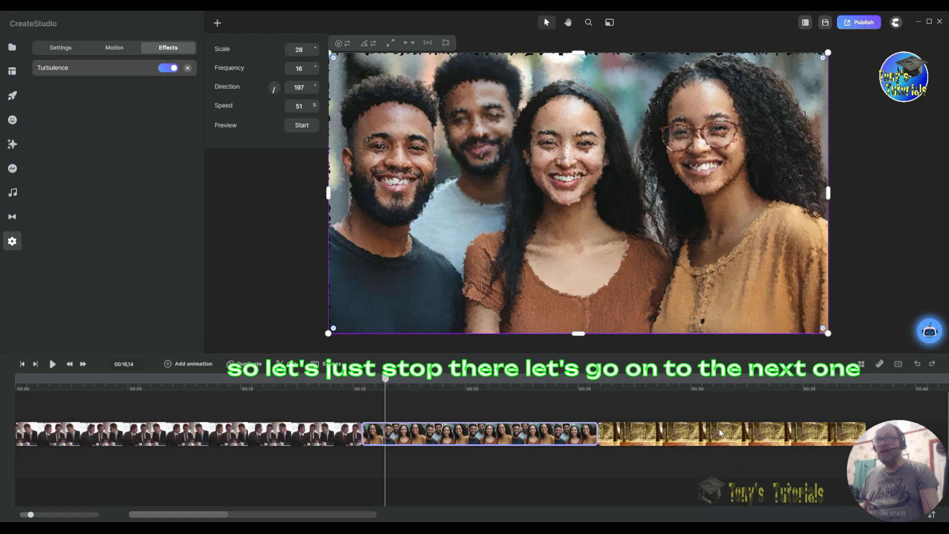
# - Move the playhead to 00:31,22 on the forest clip and start the preview of that clip's Turbulence effect
pyautogui.click(728, 382)
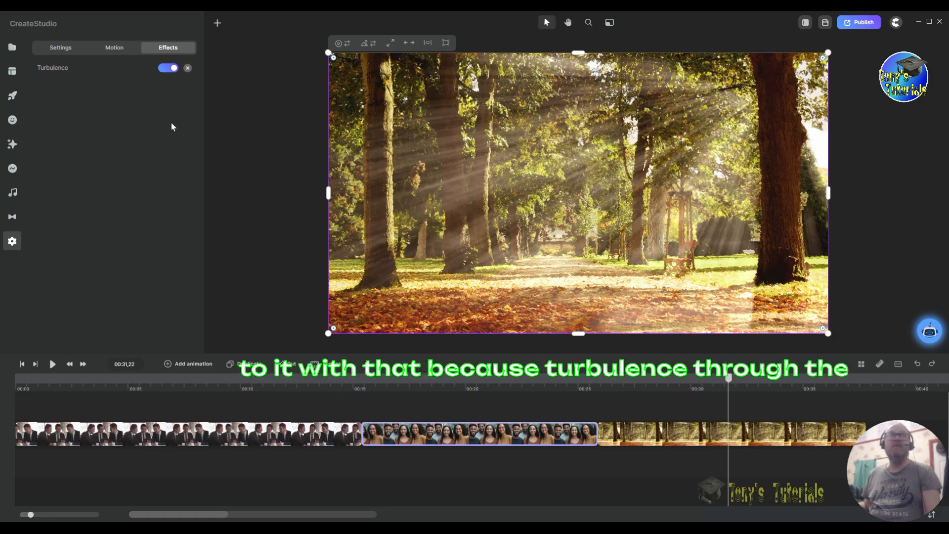
pyautogui.click(103, 74)
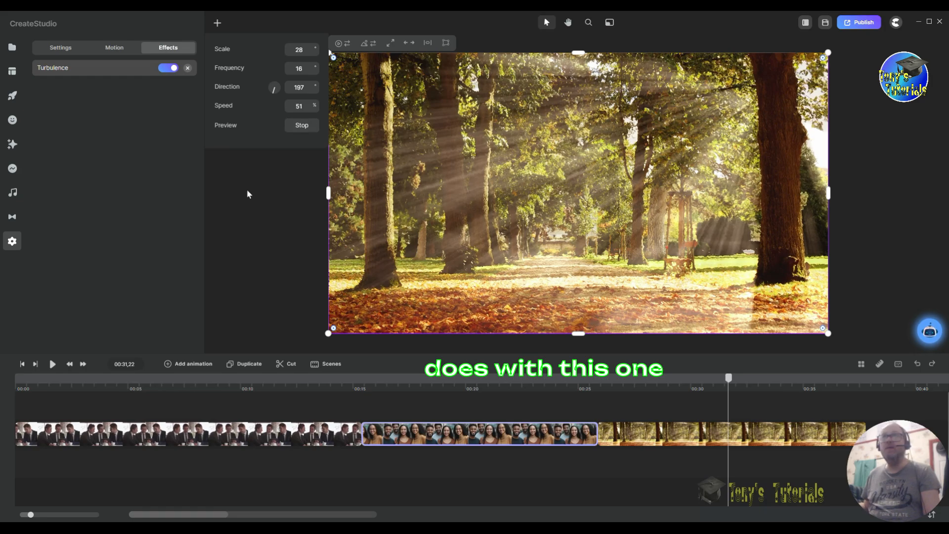
pyautogui.click(301, 128)
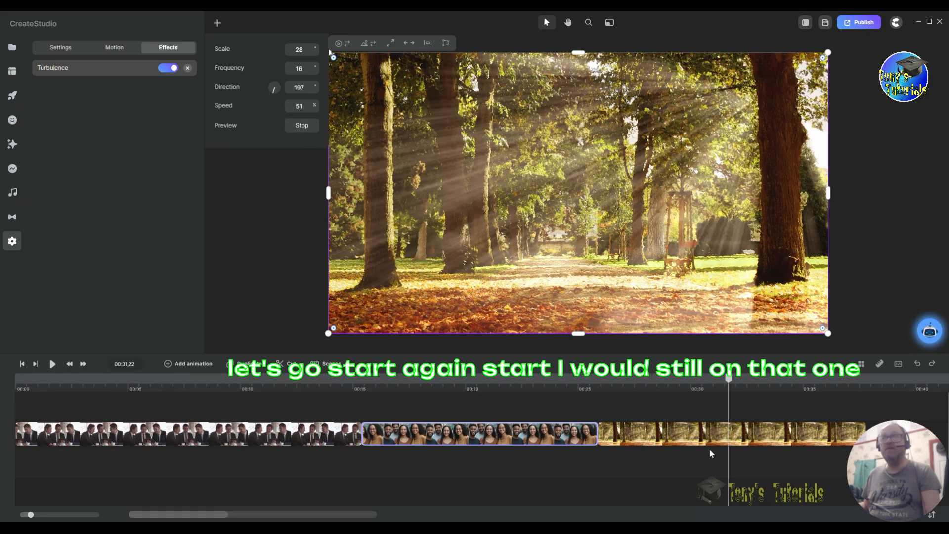
pyautogui.click(704, 436)
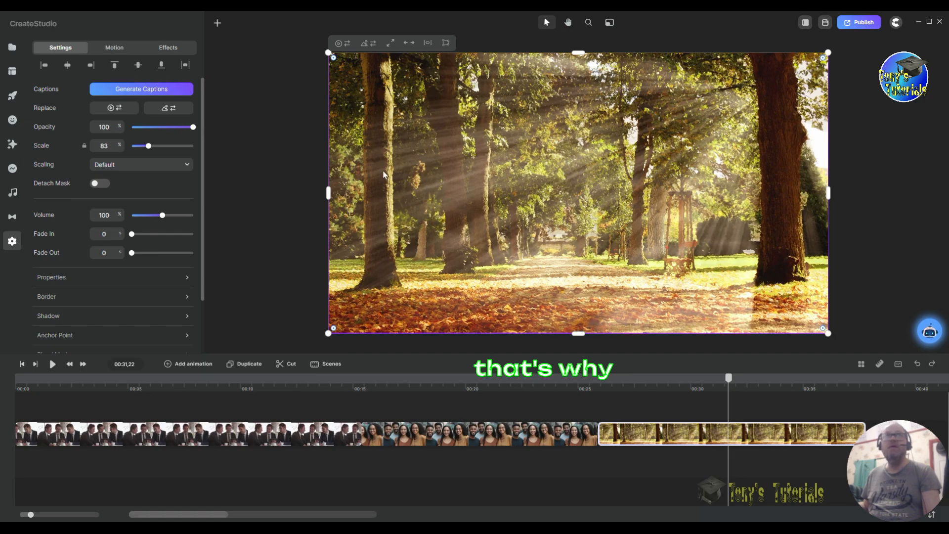
pyautogui.click(175, 47)
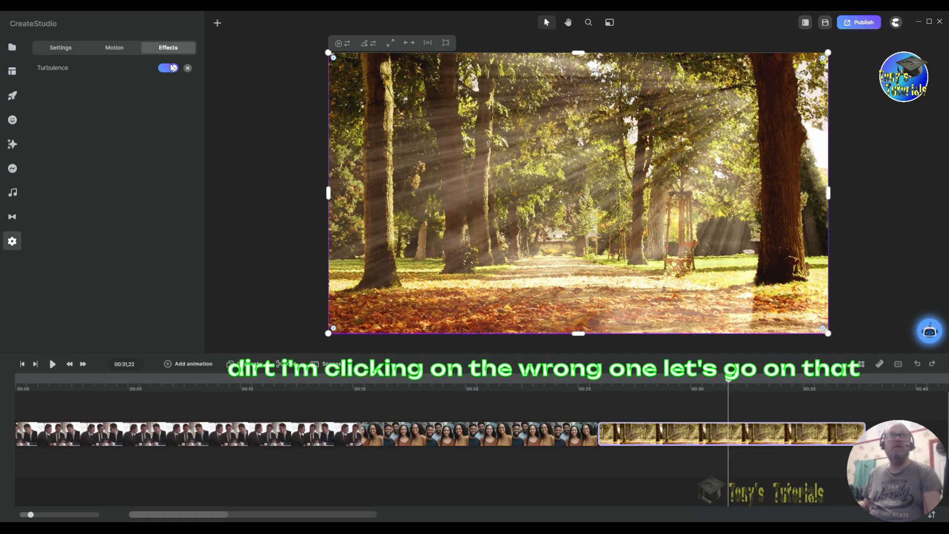
pyautogui.click(142, 70)
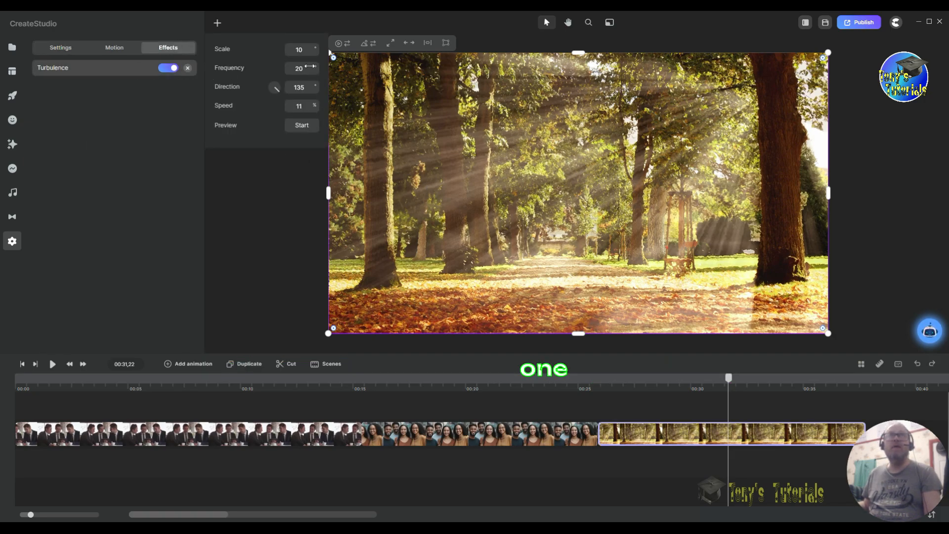
pyautogui.click(303, 126)
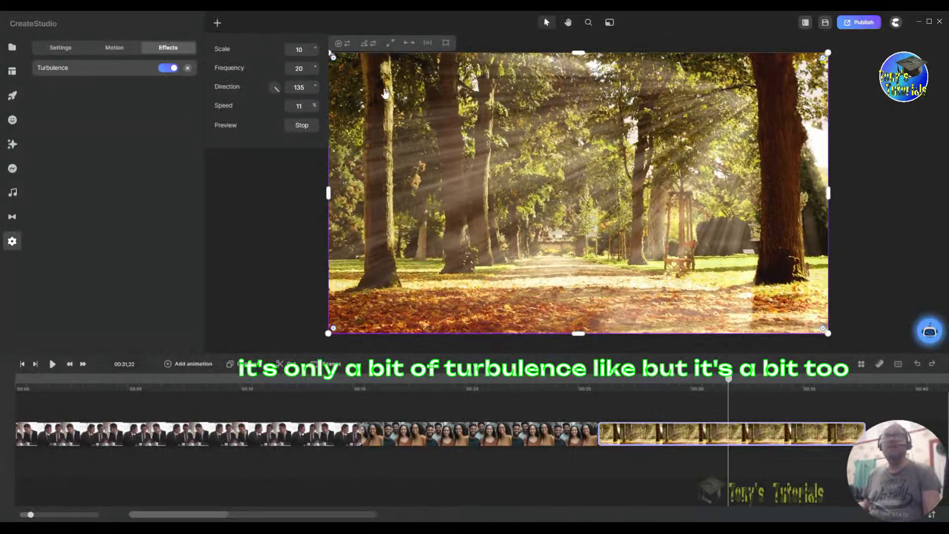
# - Set the forest clip's Turbulence to speed 7% and frequency 6, and try direction 234 before settling on 181 degrees
pyautogui.moveTo(312, 106); pyautogui.dragTo(310, 106)
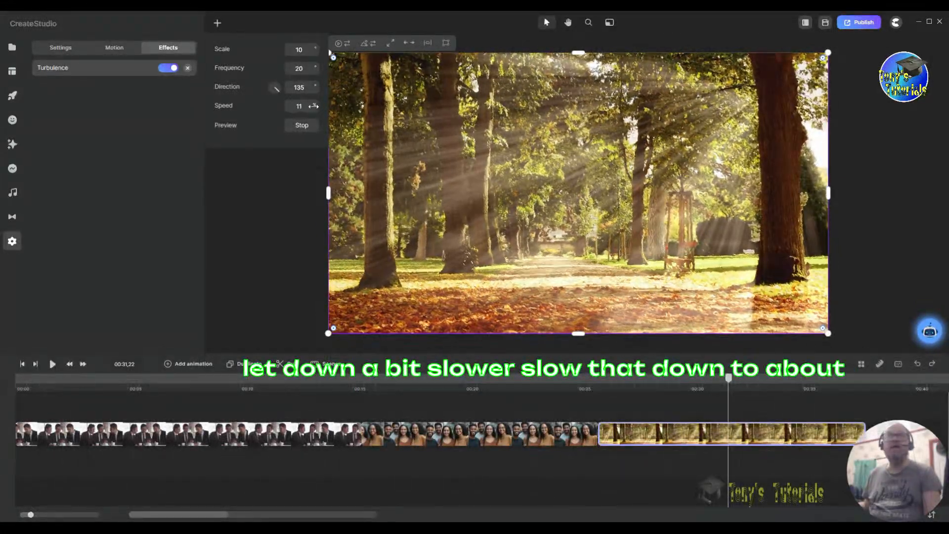
pyautogui.moveTo(309, 107); pyautogui.dragTo(312, 106)
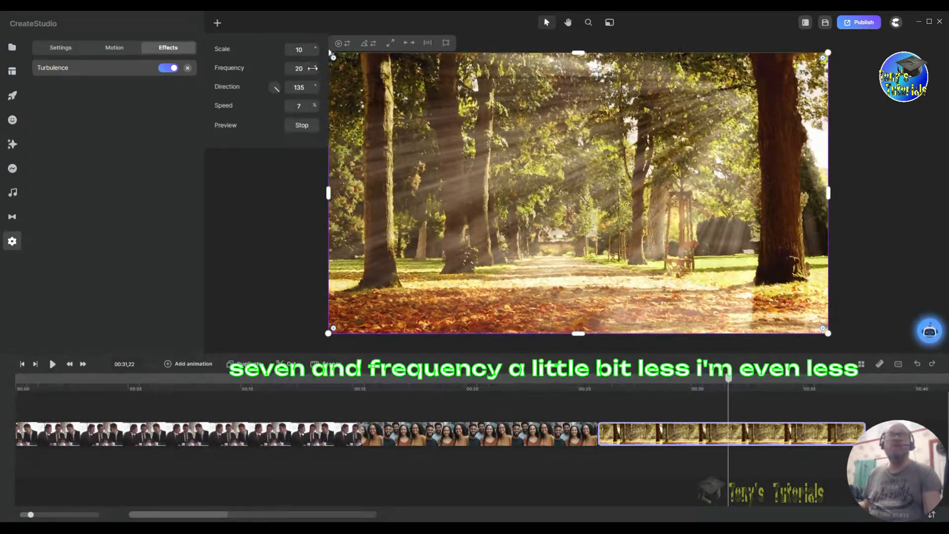
pyautogui.moveTo(313, 68); pyautogui.dragTo(310, 73)
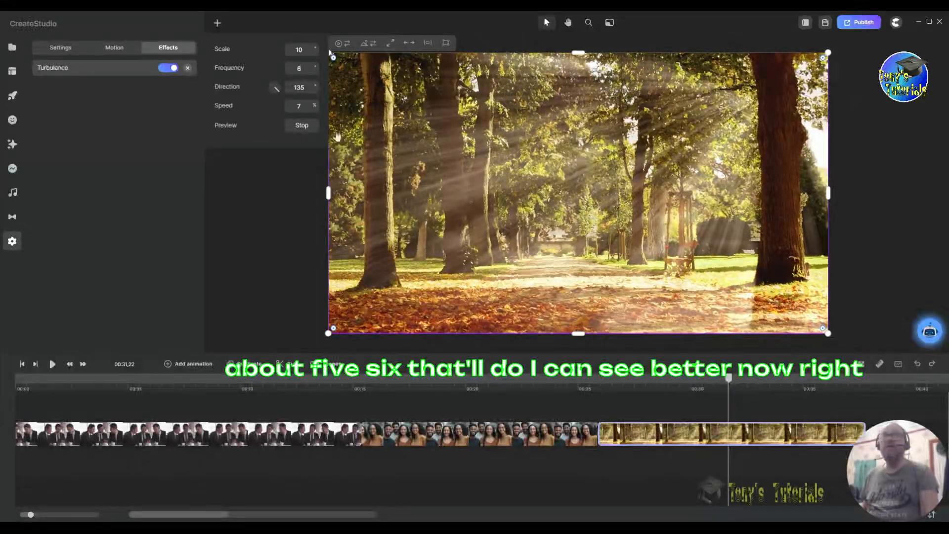
pyautogui.moveTo(277, 94); pyautogui.dragTo(272, 70)
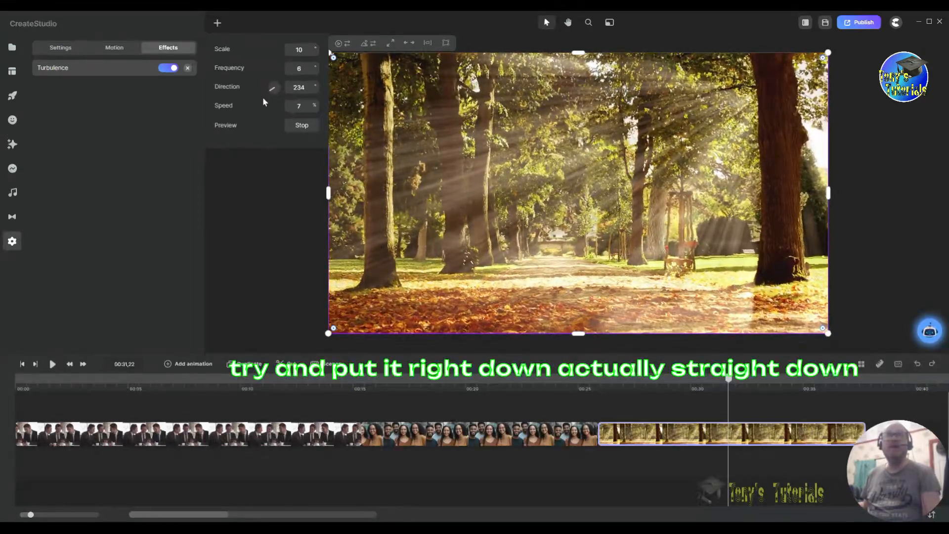
pyautogui.moveTo(263, 98); pyautogui.dragTo(271, 103)
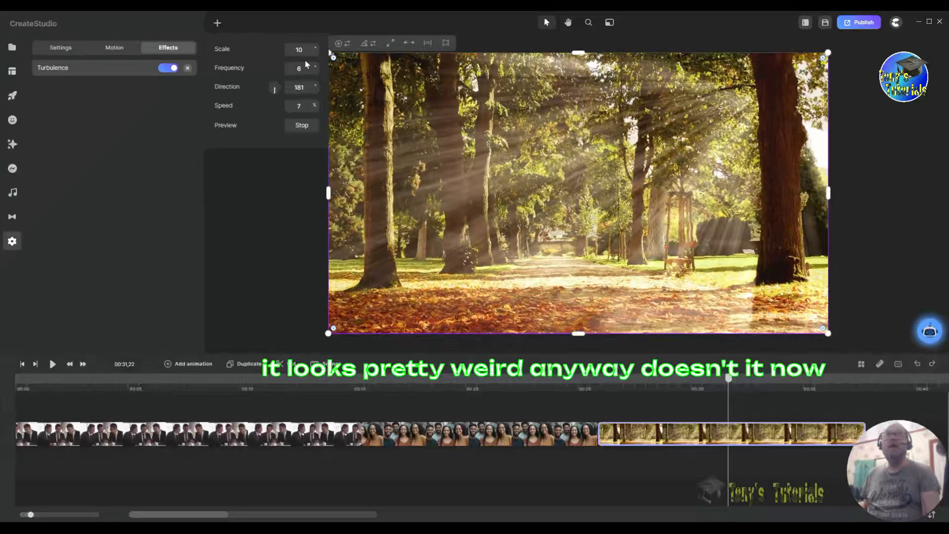
# - Exaggerate the forest clip's Turbulence with scale 98 and direction 211 degrees, trying speed 1% before settling on 4%
pyautogui.moveTo(313, 49); pyautogui.dragTo(333, 51)
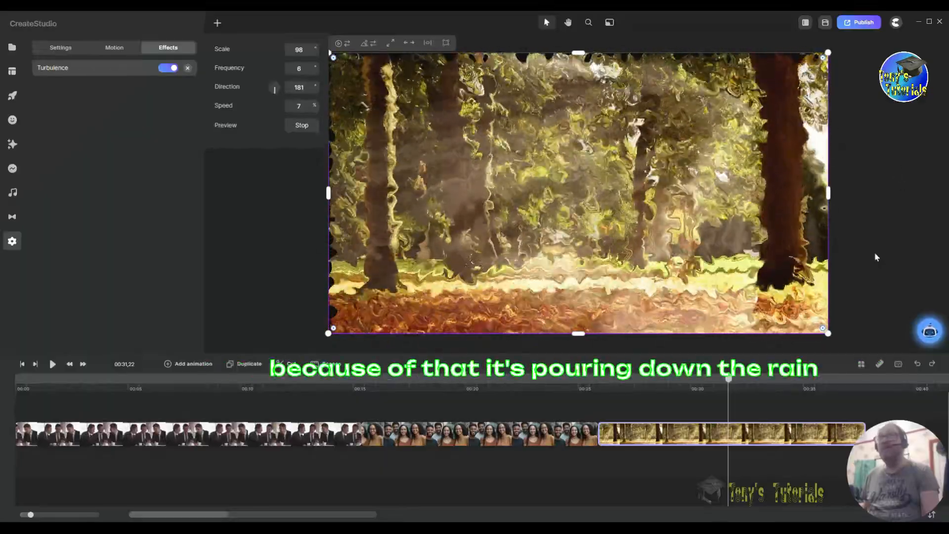
pyautogui.moveTo(274, 94); pyautogui.dragTo(272, 94)
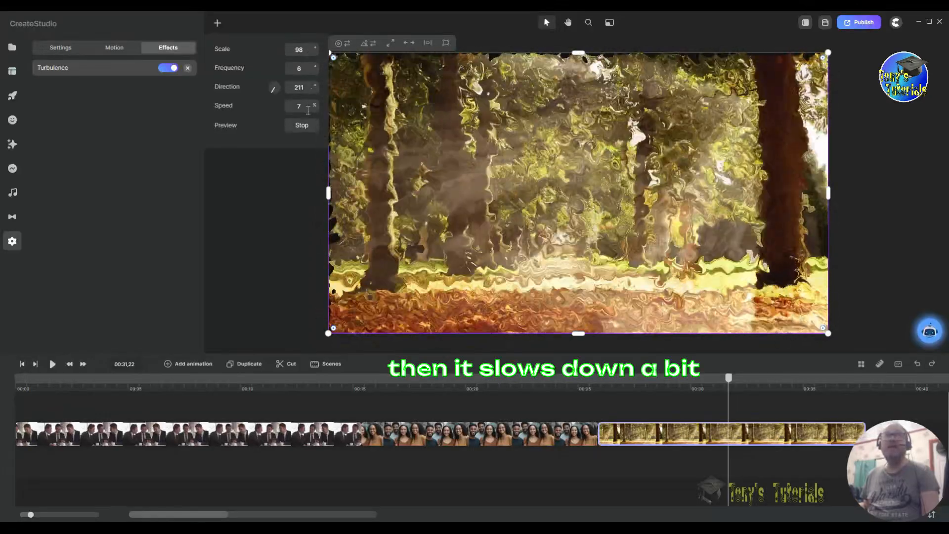
pyautogui.moveTo(313, 107); pyautogui.dragTo(311, 104)
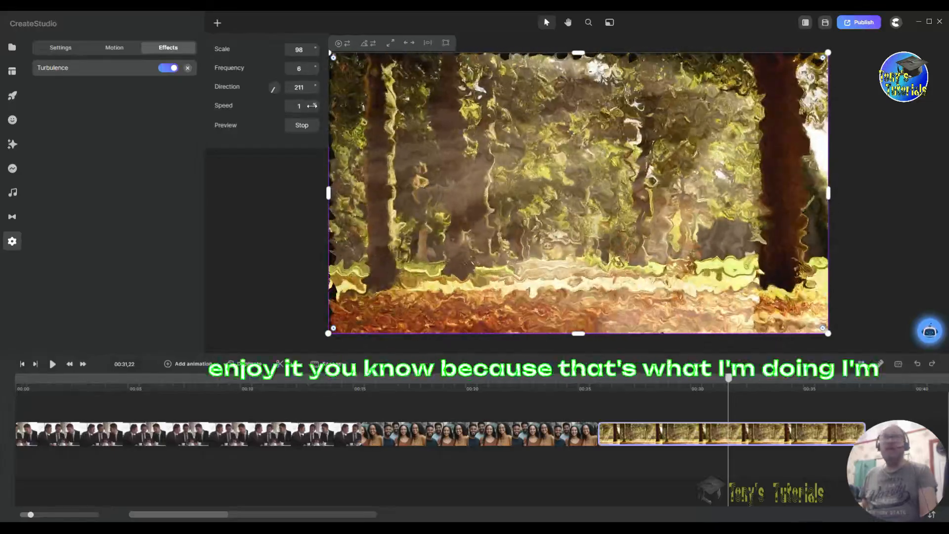
pyautogui.moveTo(312, 107)
pyautogui.mouseDown()
pyautogui.moveTo(326, 105)
pyautogui.moveTo(314, 105)
pyautogui.mouseUp()
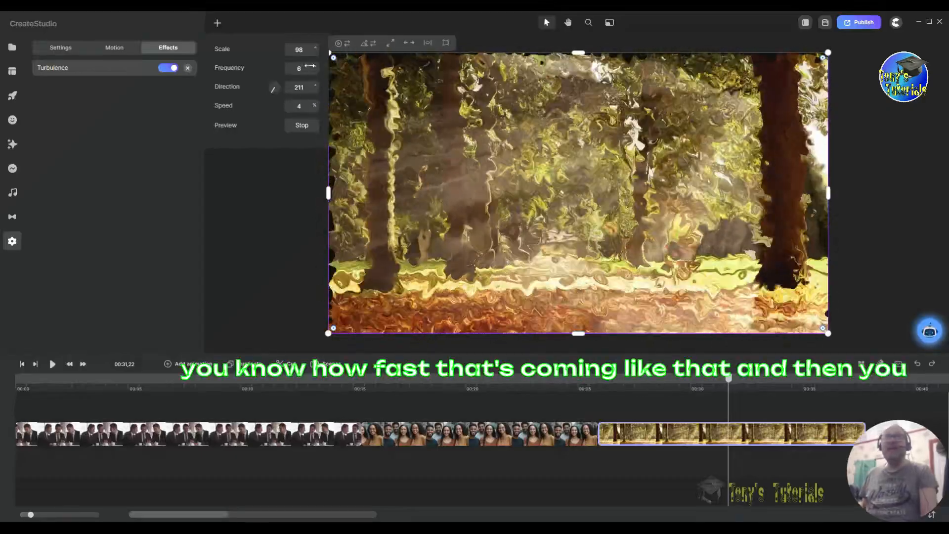
# - Reduce the forest clip's Turbulence scale to 7, stop the preview, and toggle the effect off and back on
pyautogui.moveTo(311, 48); pyautogui.dragTo(300, 48)
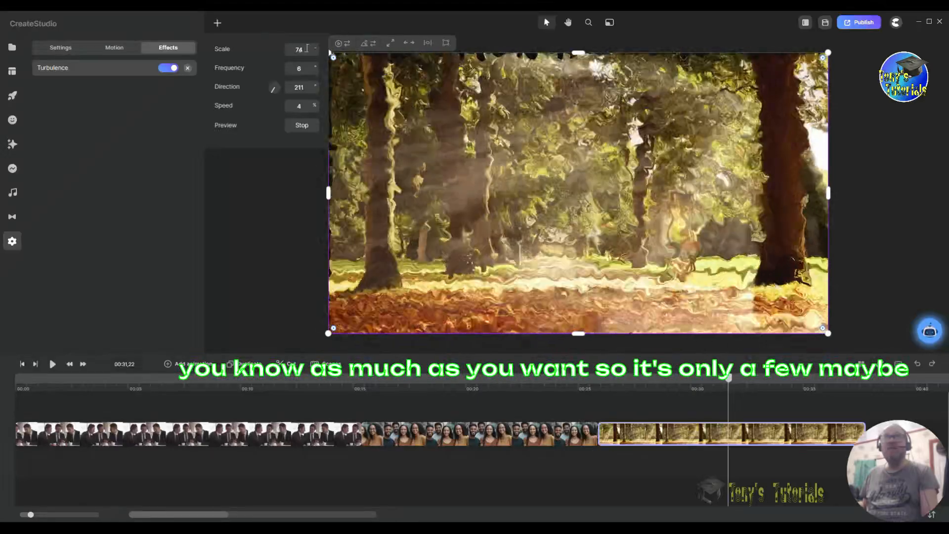
pyautogui.moveTo(316, 46); pyautogui.dragTo(294, 49)
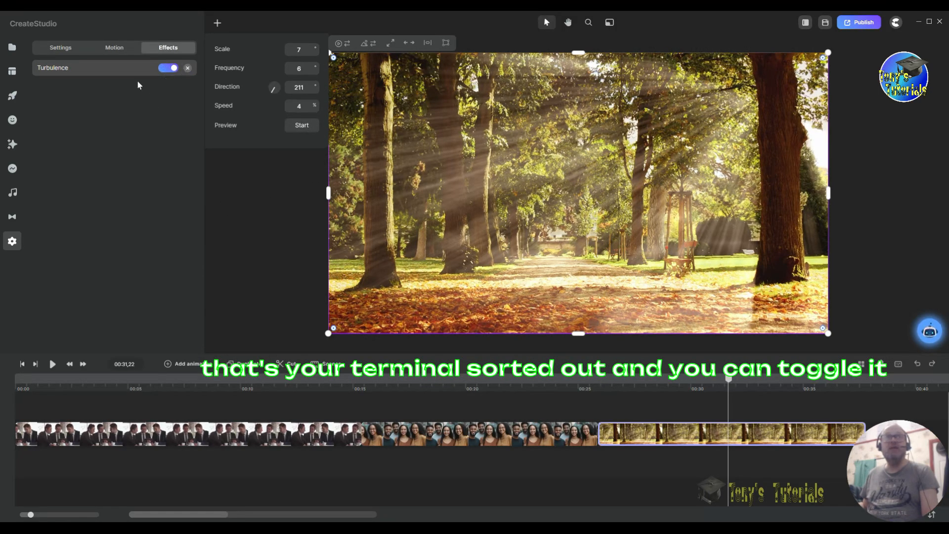
pyautogui.click(168, 68)
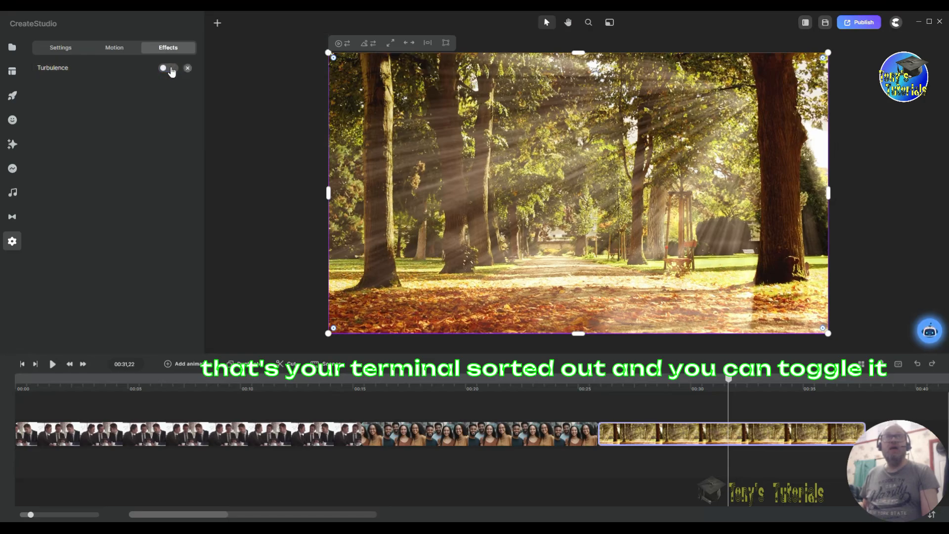
pyautogui.click(168, 68)
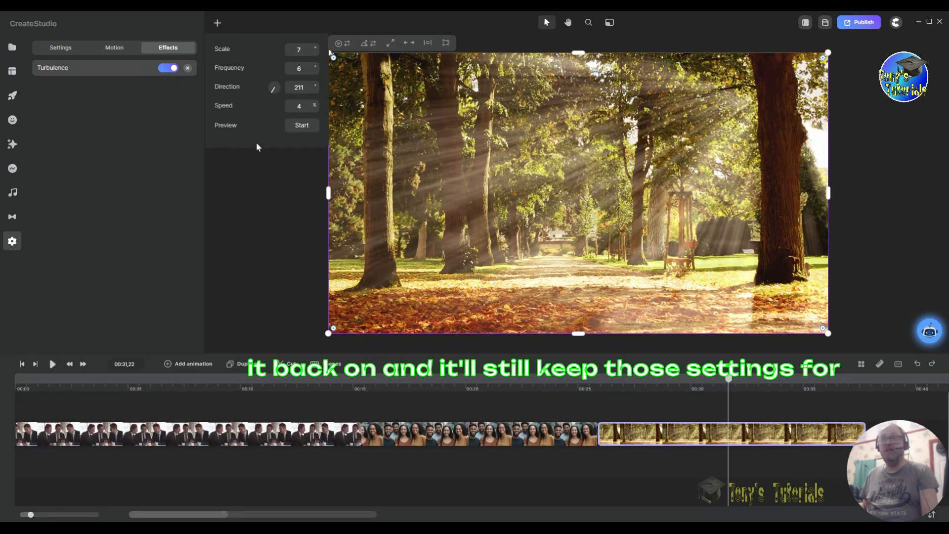
# - Review the Turbulence settings of the middle clip of four smiling people at 00:21,01, toggling the effect off and back on
pyautogui.click(486, 430)
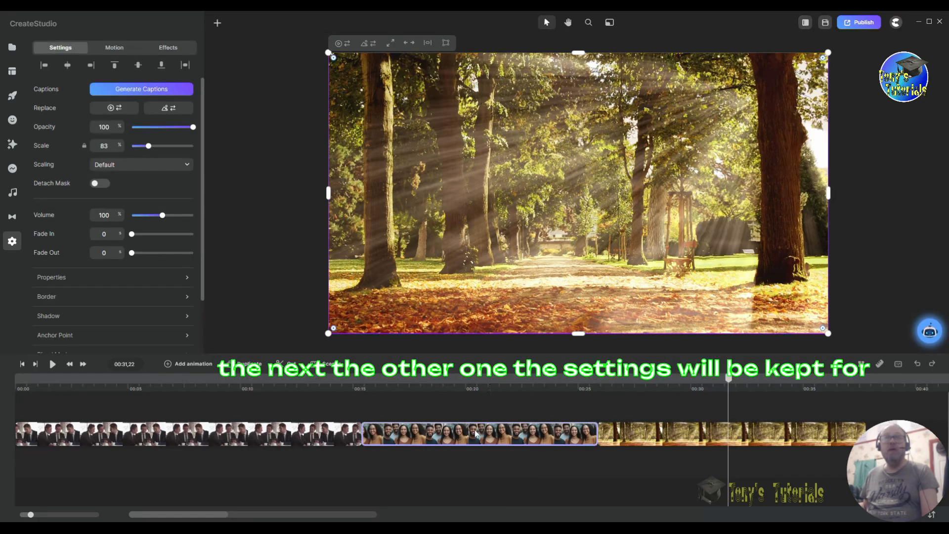
pyautogui.click(487, 388)
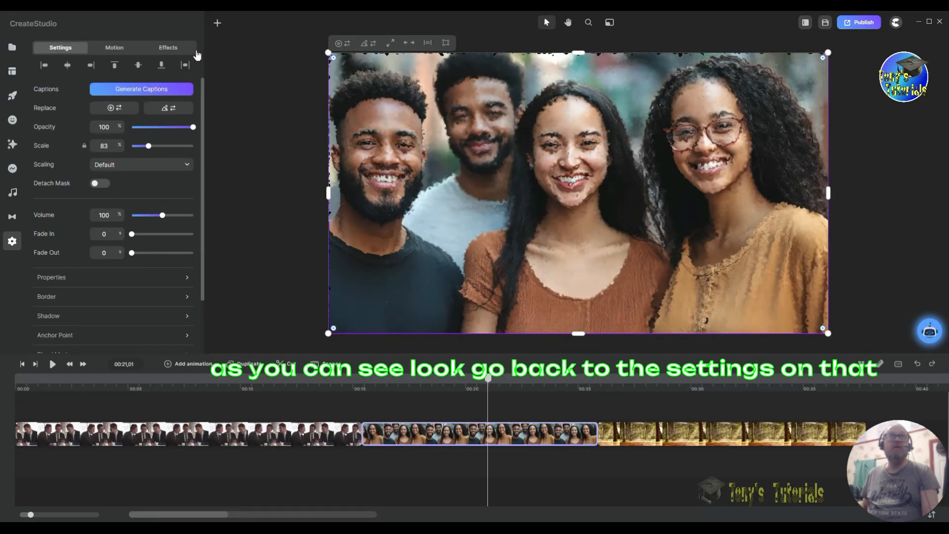
pyautogui.click(177, 51)
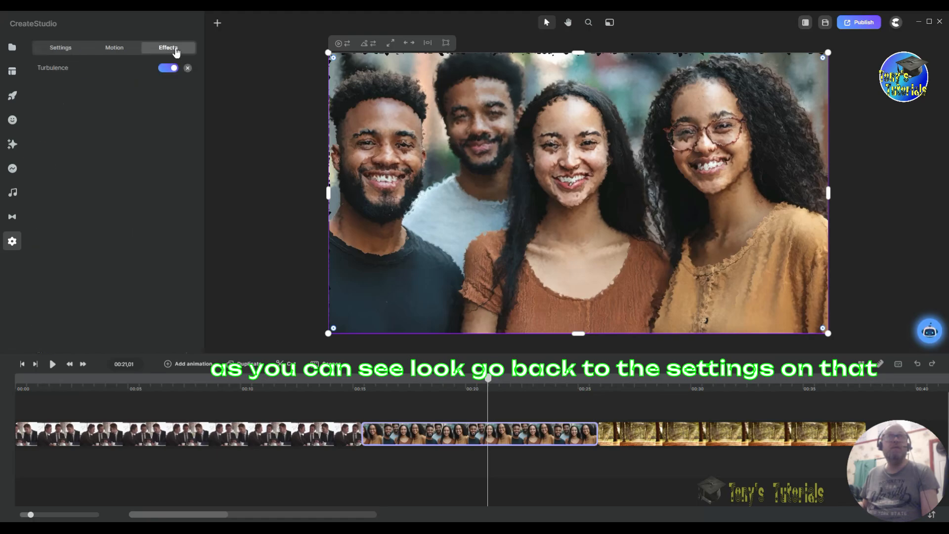
pyautogui.click(93, 72)
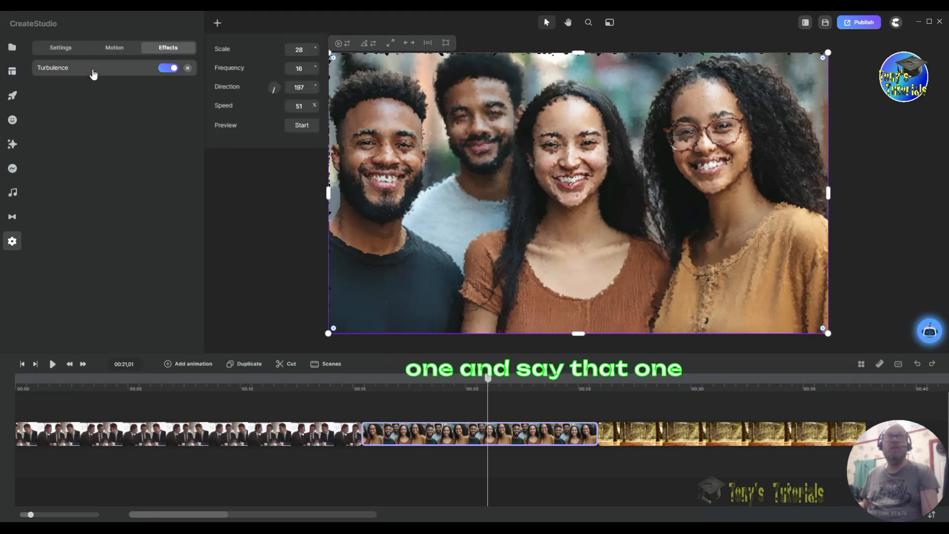
pyautogui.click(168, 68)
pyautogui.click(167, 71)
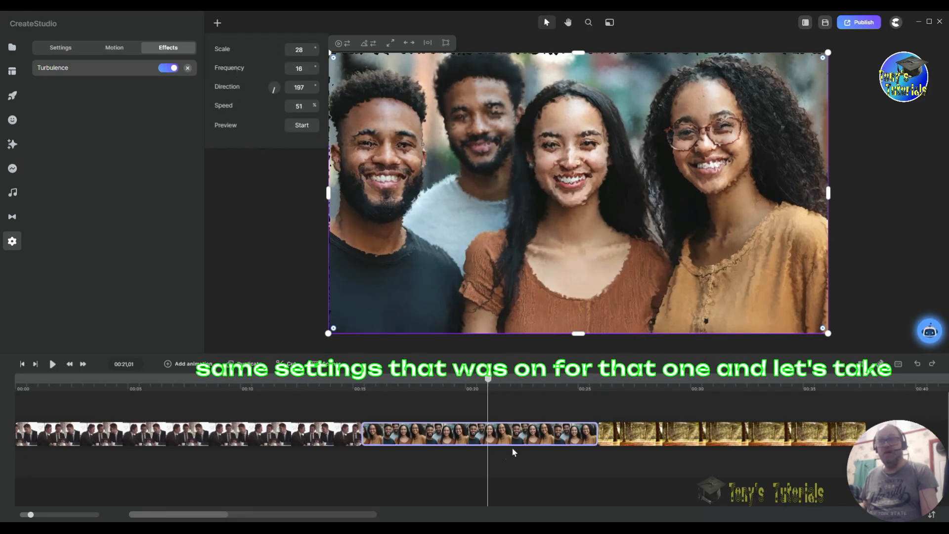
# - Review the businessmen clip's Turbulence settings at 00:10,06, and move the playhead to 00:31,03 on the forest clip
pyautogui.click(254, 435)
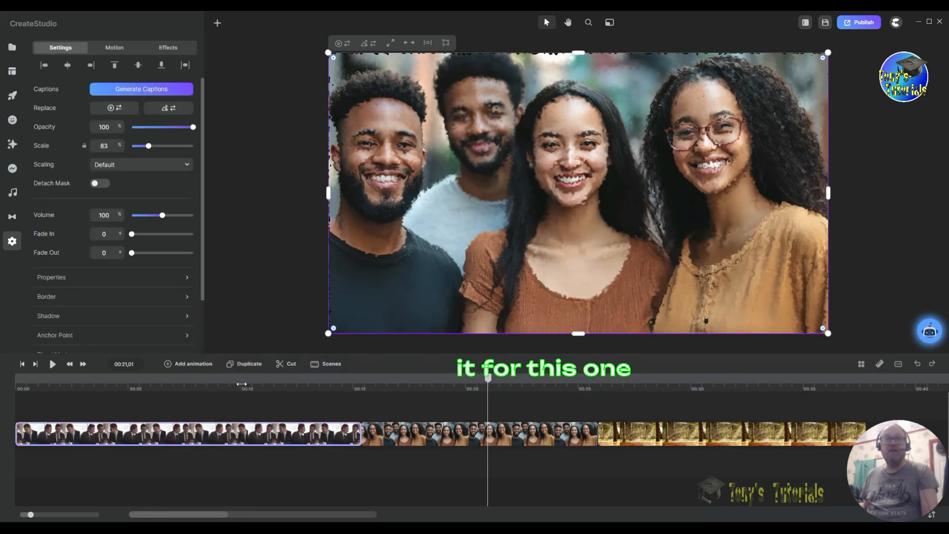
pyautogui.click(246, 386)
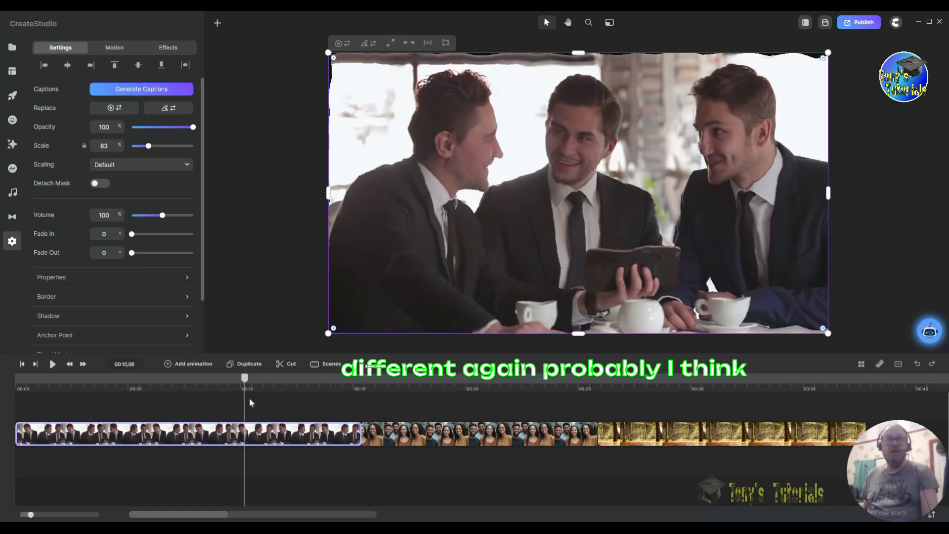
pyautogui.click(167, 48)
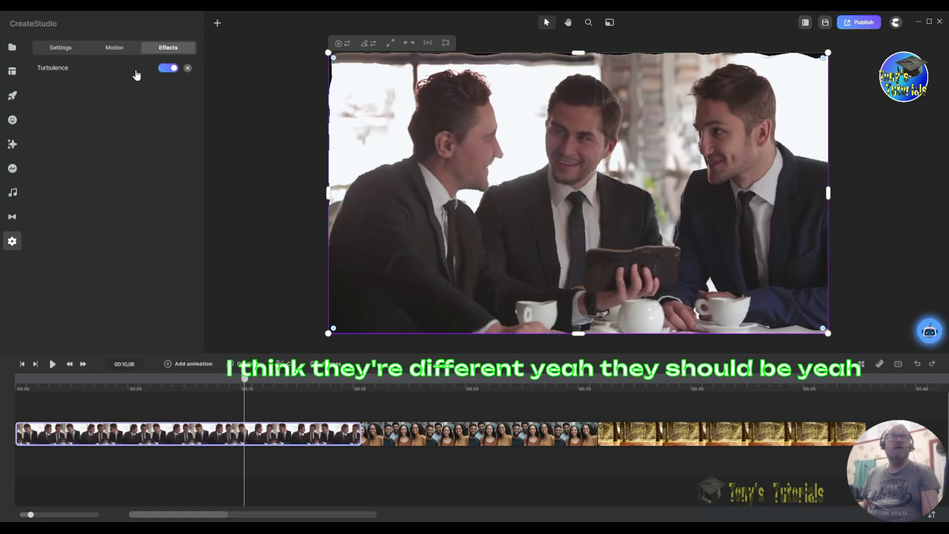
pyautogui.click(136, 71)
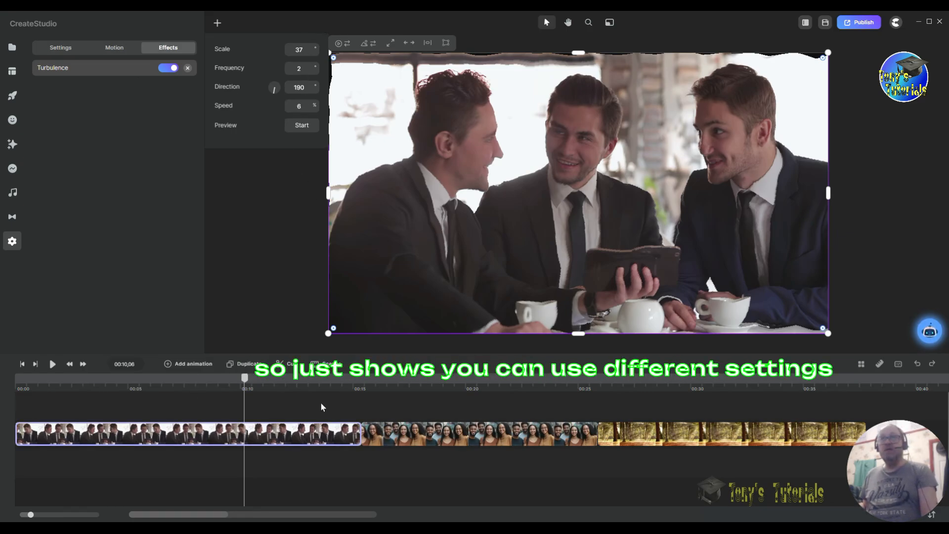
pyautogui.moveTo(245, 384); pyautogui.dragTo(716, 411)
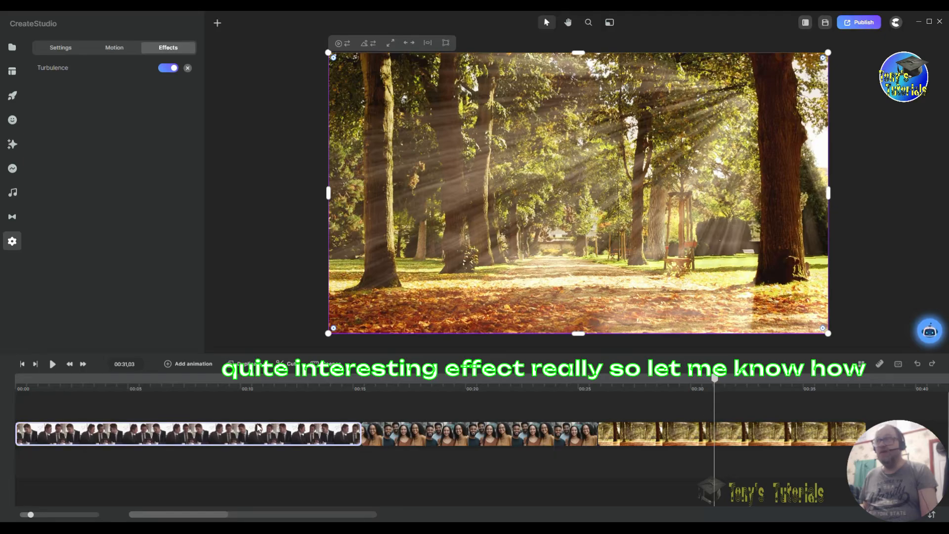